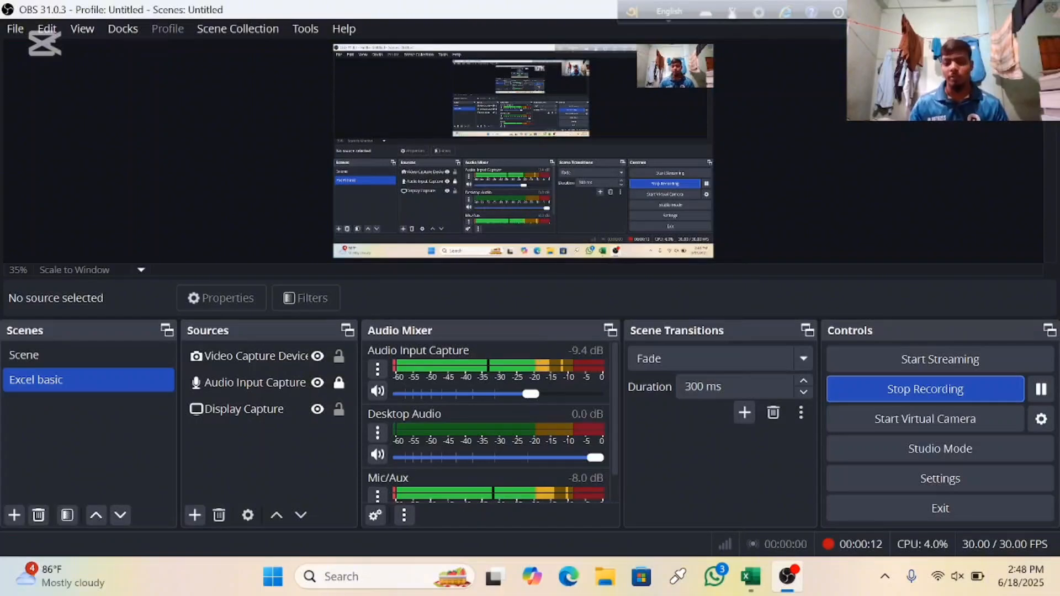
Step: Switch to the Forecasting workbook in Excel and look over the hotel sales and forecast tables
{"action": "mouse_move", "coordinate": [760, 581]}
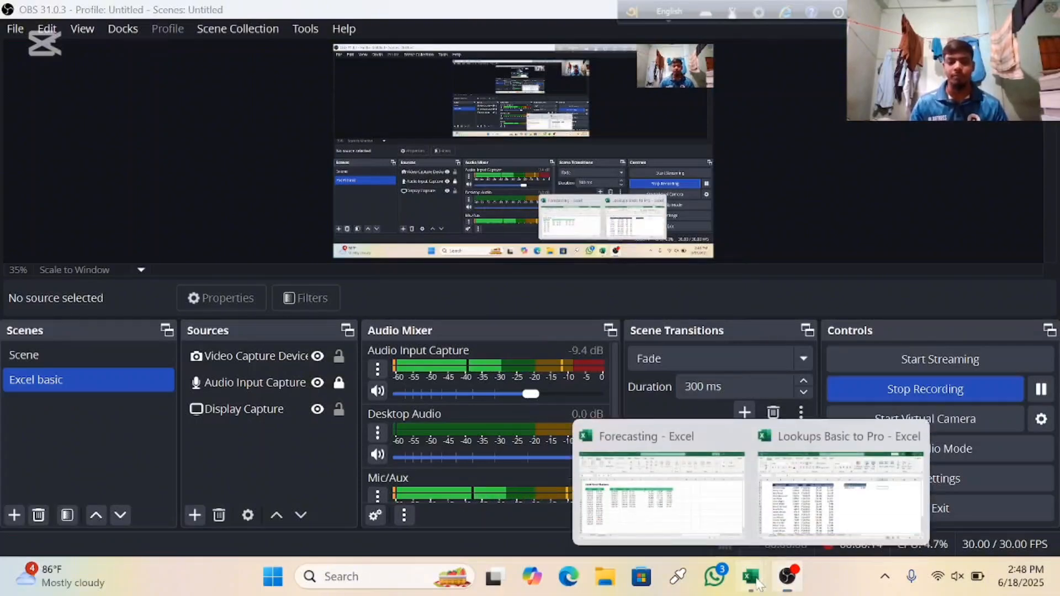
{"action": "left_click", "coordinate": [661, 496]}
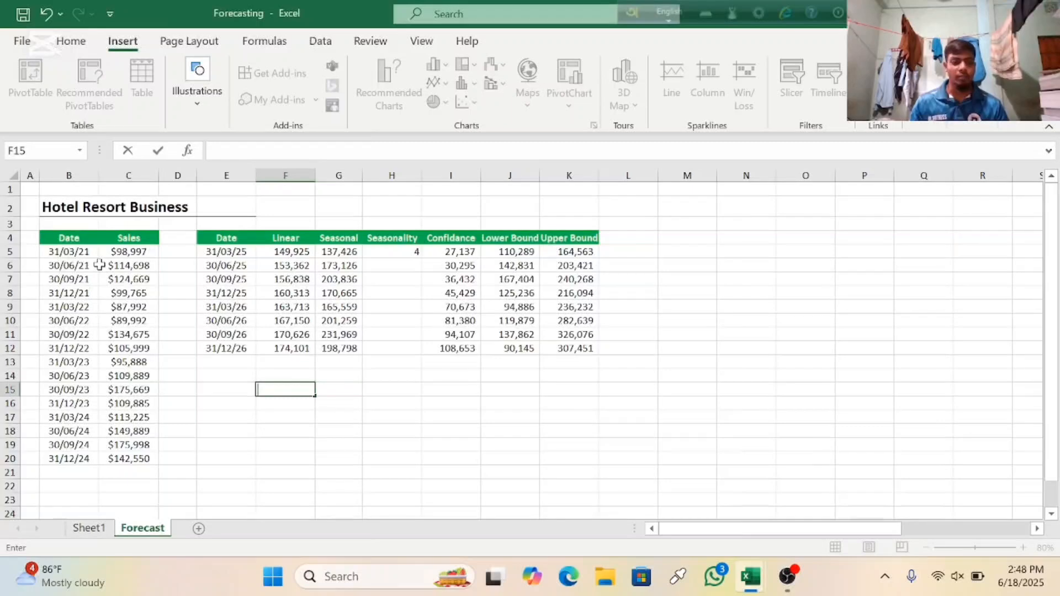
{"action": "scroll", "coordinate": [138, 276], "scroll_direction": "down", "scroll_amount": 2}
{"action": "scroll", "coordinate": [276, 287], "scroll_direction": "up", "scroll_amount": 2}
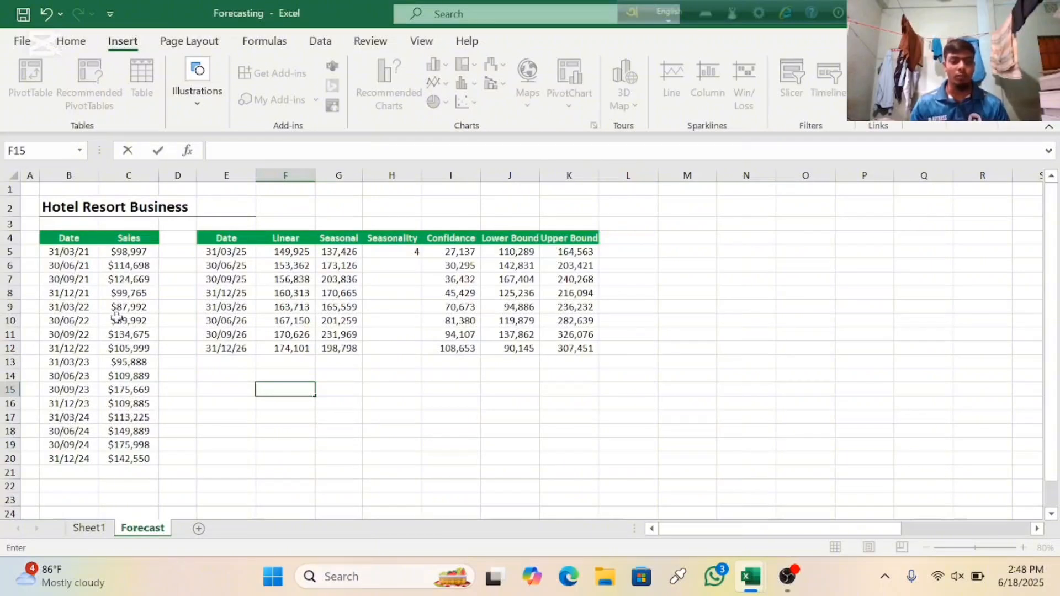
Step: Copy the forecast dates in E5:E12 to the range starting at E17
{"action": "left_click", "coordinate": [215, 252]}
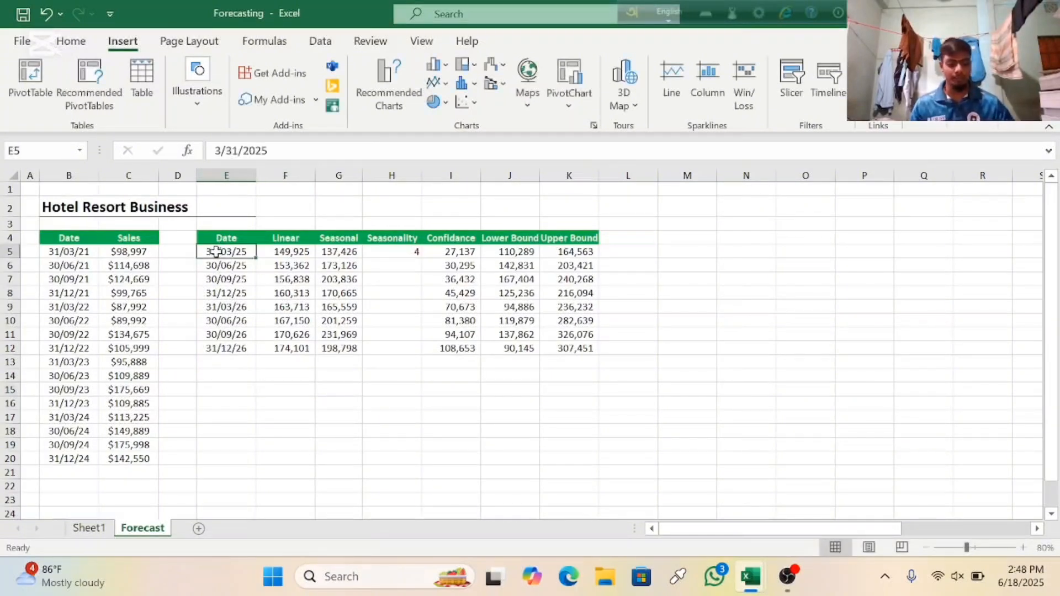
{"action": "key", "text": "ctrl+shift+Down"}
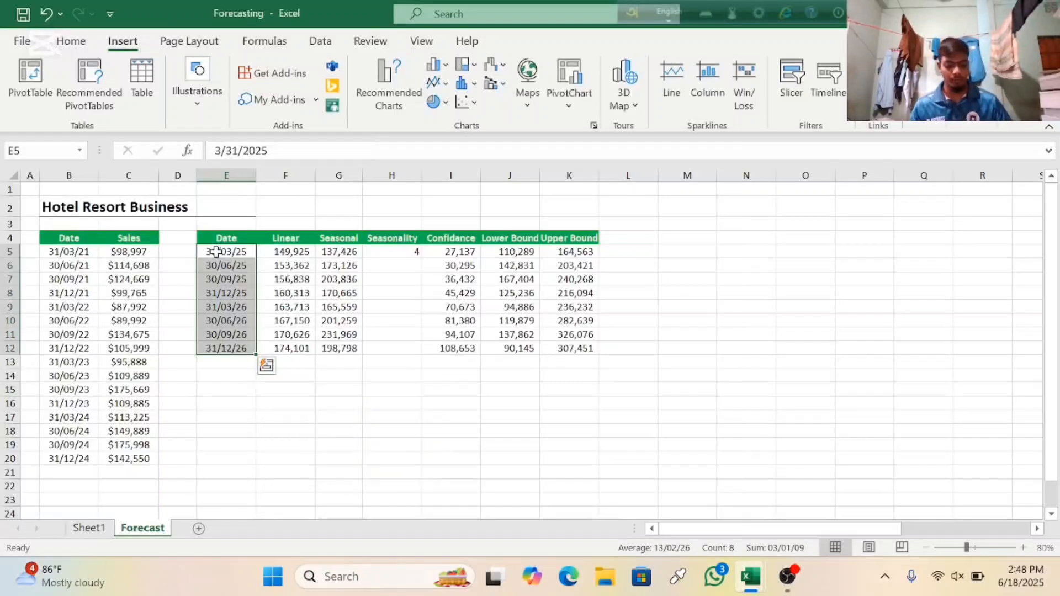
{"action": "key", "text": "ctrl+c"}
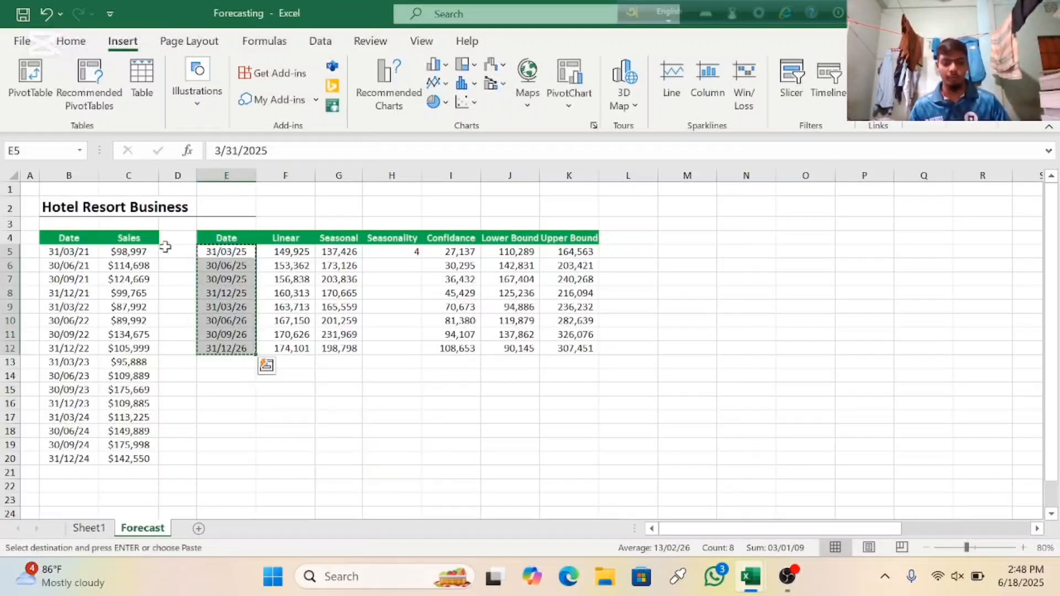
{"action": "left_click", "coordinate": [222, 417]}
{"action": "key", "text": "ctrl+v"}
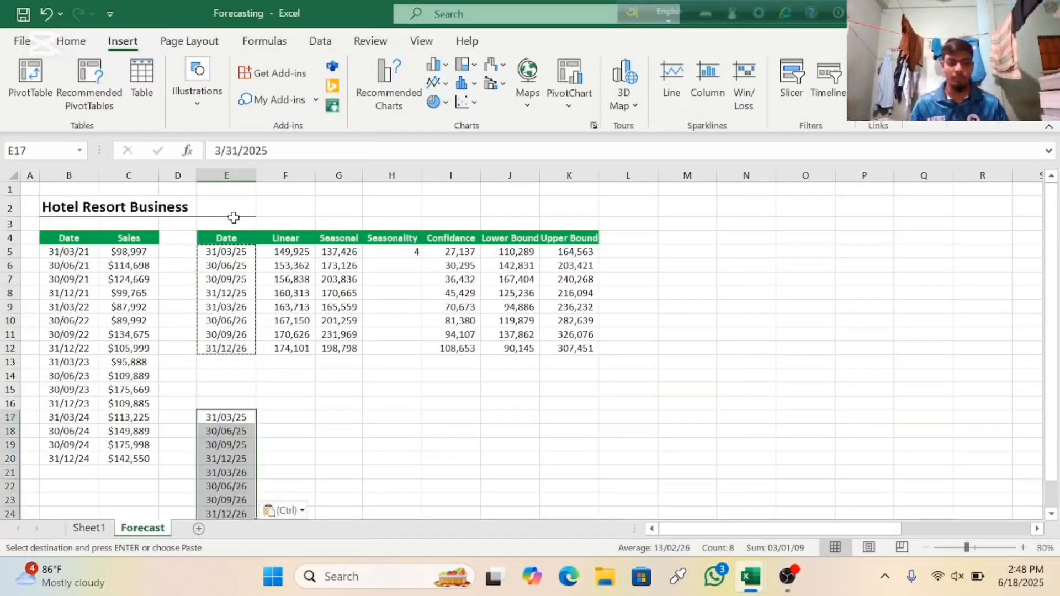
Step: Copy the forecast table's header row E4:K4 to row 16, starting at E16 above the copied dates
{"action": "left_click", "coordinate": [226, 238]}
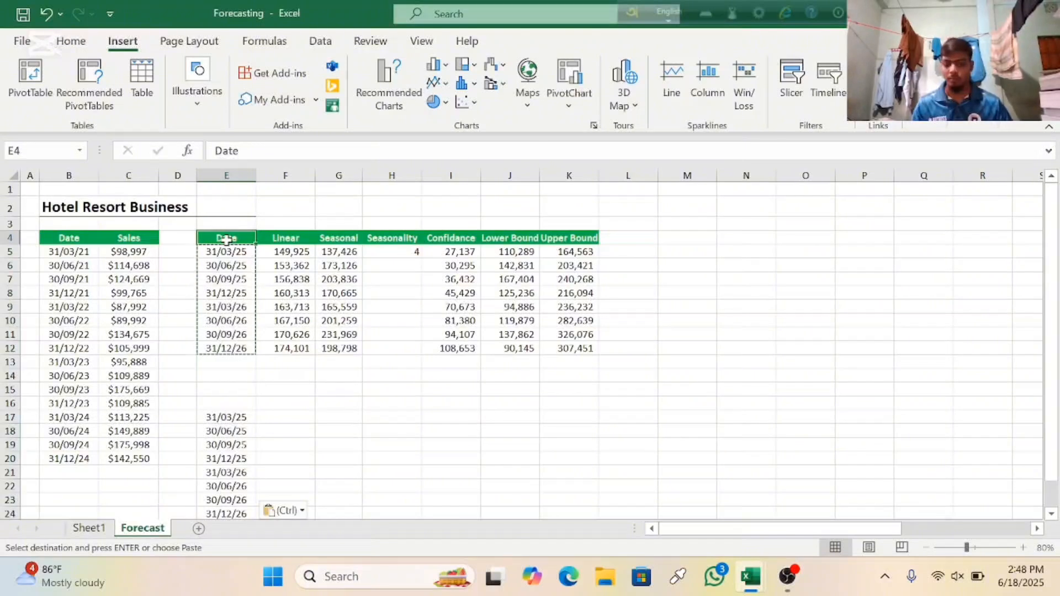
{"action": "key", "text": "ctrl+shift+Right"}
{"action": "key", "text": "ctrl+c"}
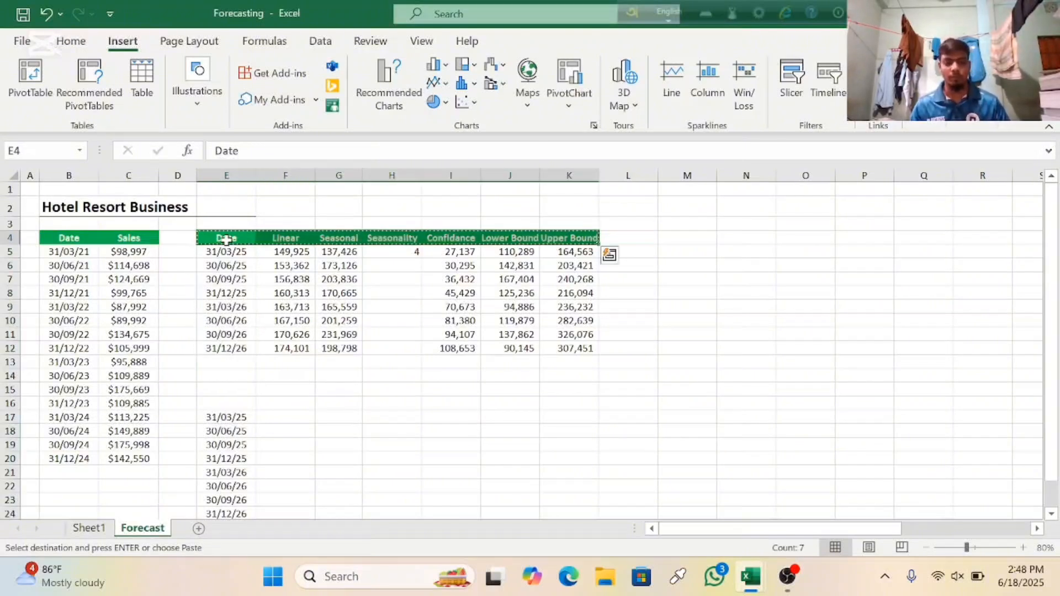
{"action": "left_click", "coordinate": [223, 403]}
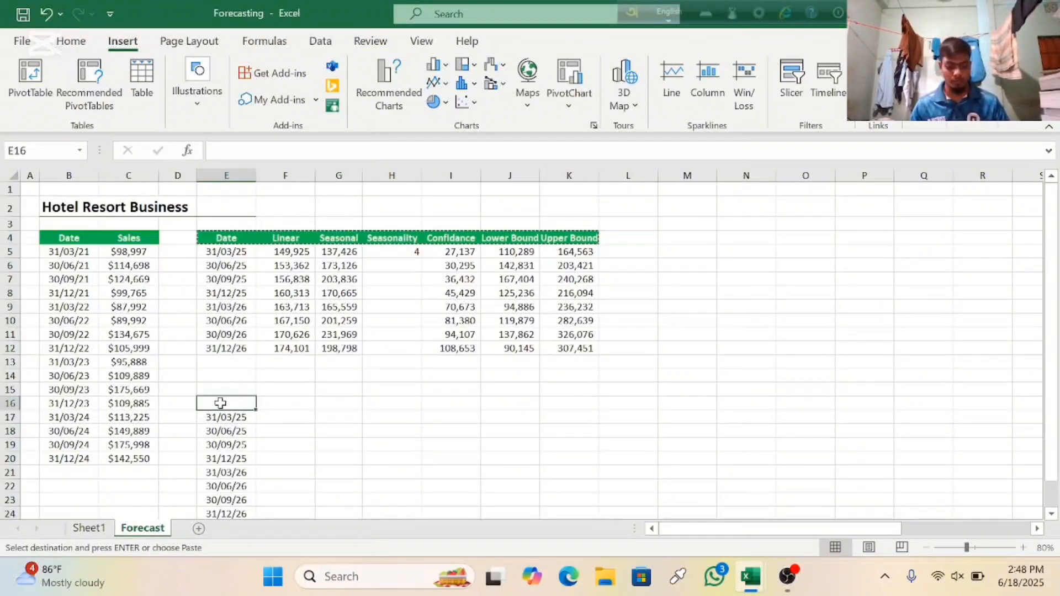
{"action": "key", "text": "ctrl+v"}
{"action": "left_click", "coordinate": [334, 473]}
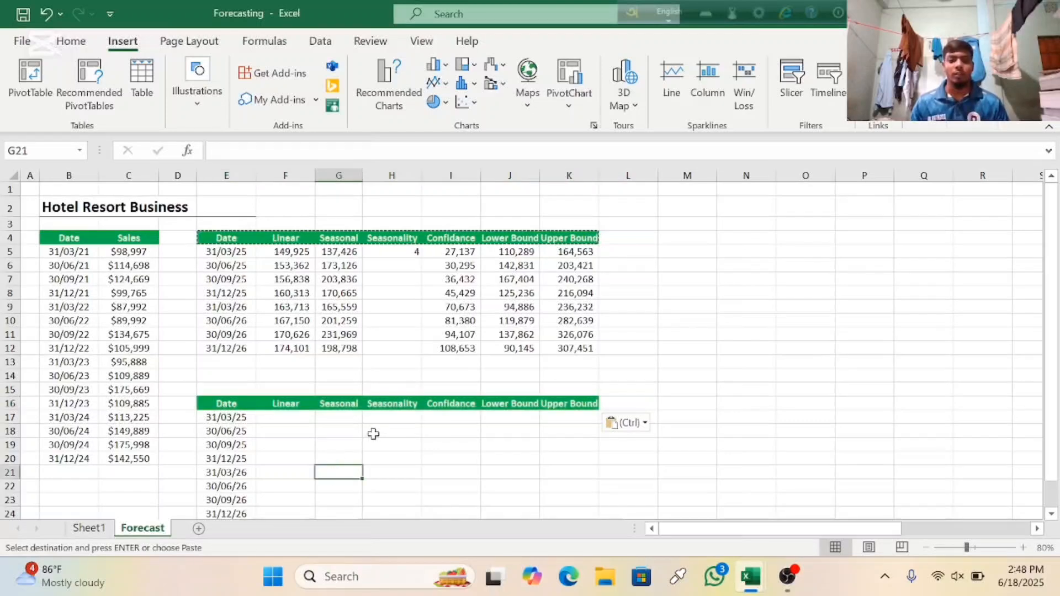
Step: Examine the completed forecast table and the blank copy below it, including its empty Linear column
{"action": "scroll", "coordinate": [364, 436], "scroll_direction": "down", "scroll_amount": 2}
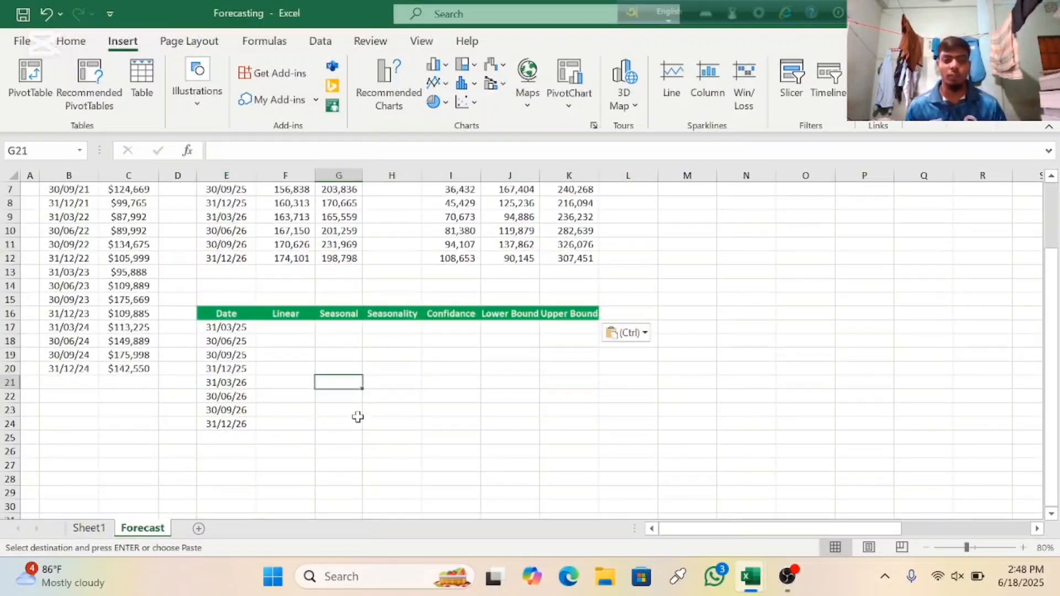
{"action": "scroll", "coordinate": [304, 413], "scroll_direction": "up", "scroll_amount": 2}
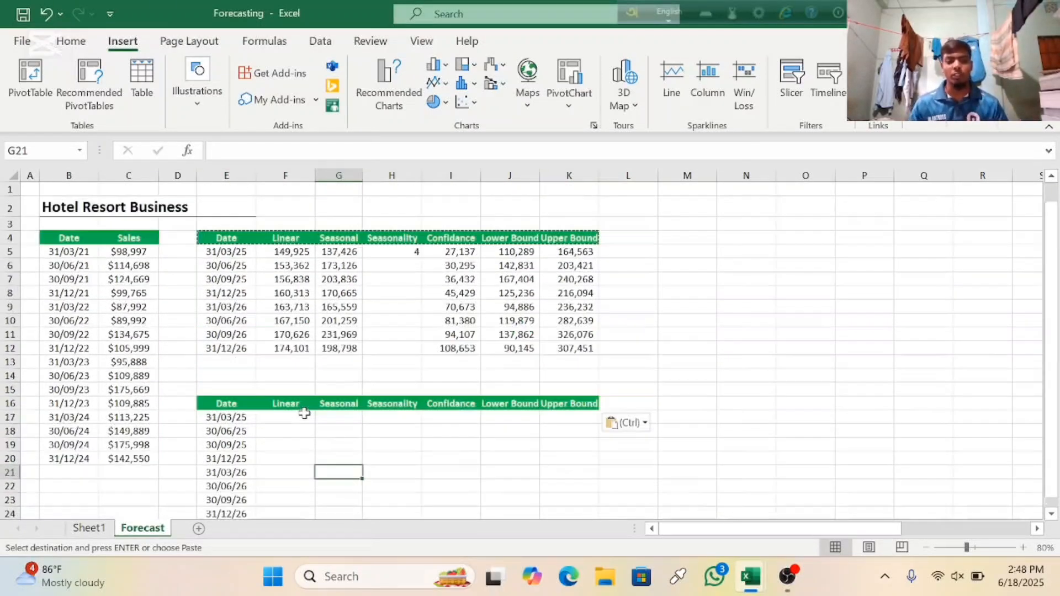
{"action": "scroll", "coordinate": [293, 354], "scroll_direction": "down", "scroll_amount": 1}
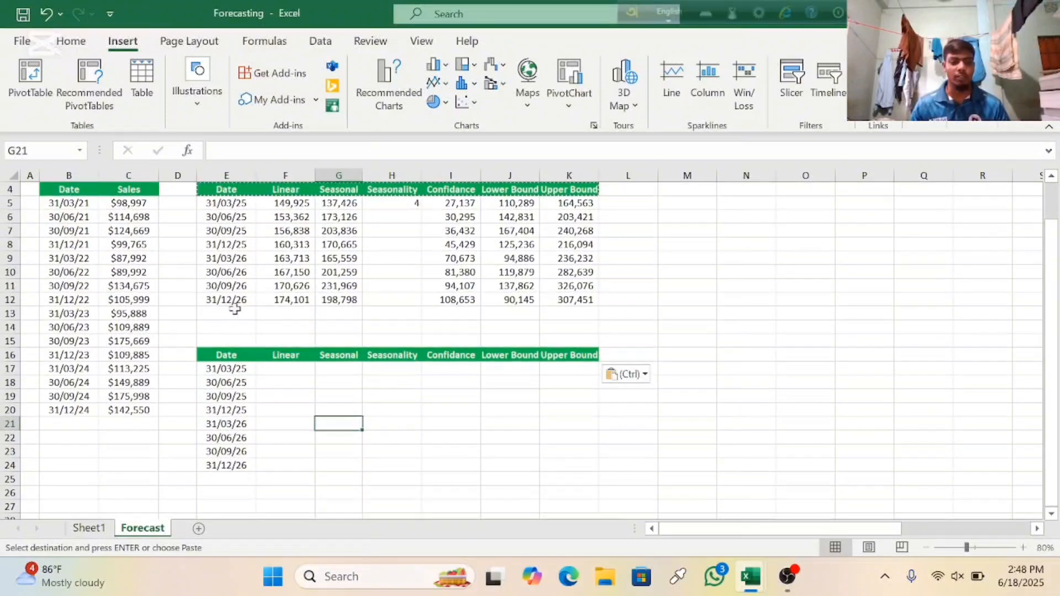
{"action": "scroll", "coordinate": [193, 275], "scroll_direction": "up", "scroll_amount": 1}
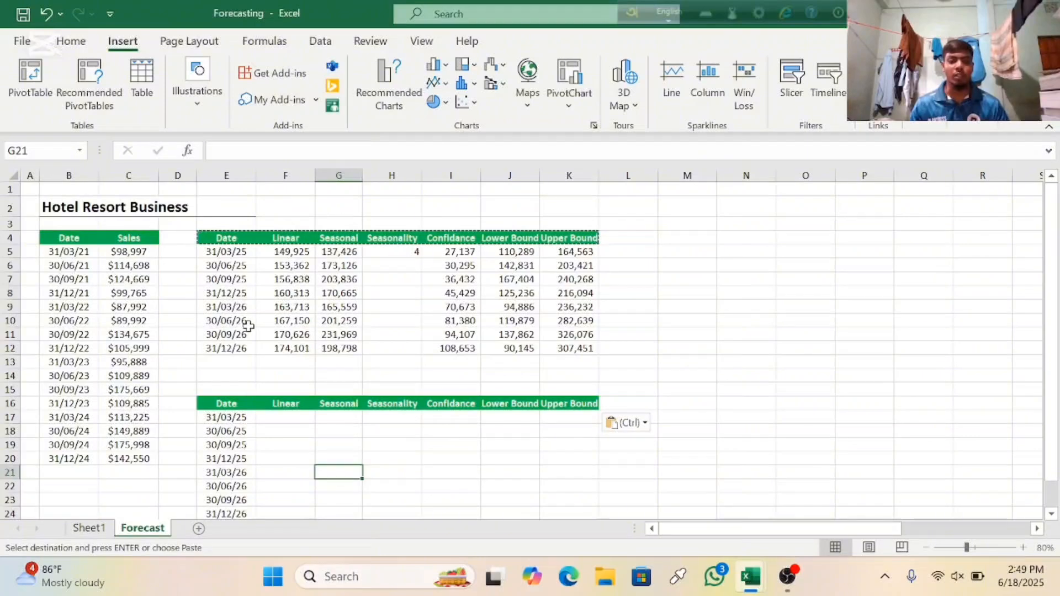
{"action": "scroll", "coordinate": [248, 326], "scroll_direction": "down", "scroll_amount": 1}
{"action": "left_click", "coordinate": [297, 383]}
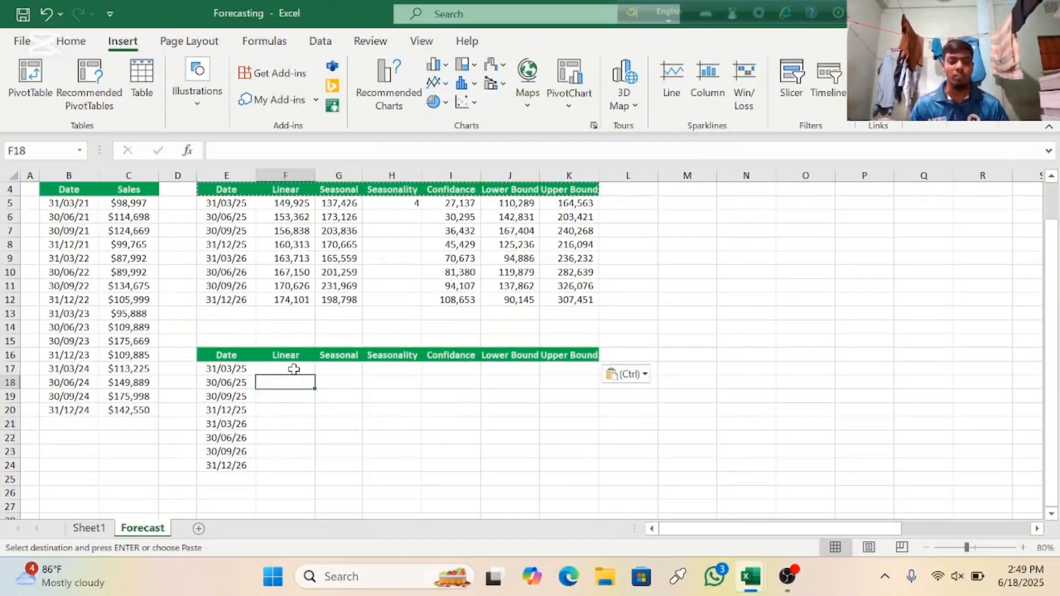
{"action": "left_click", "coordinate": [294, 369]}
{"action": "left_click", "coordinate": [292, 400]}
{"action": "left_click", "coordinate": [285, 438]}
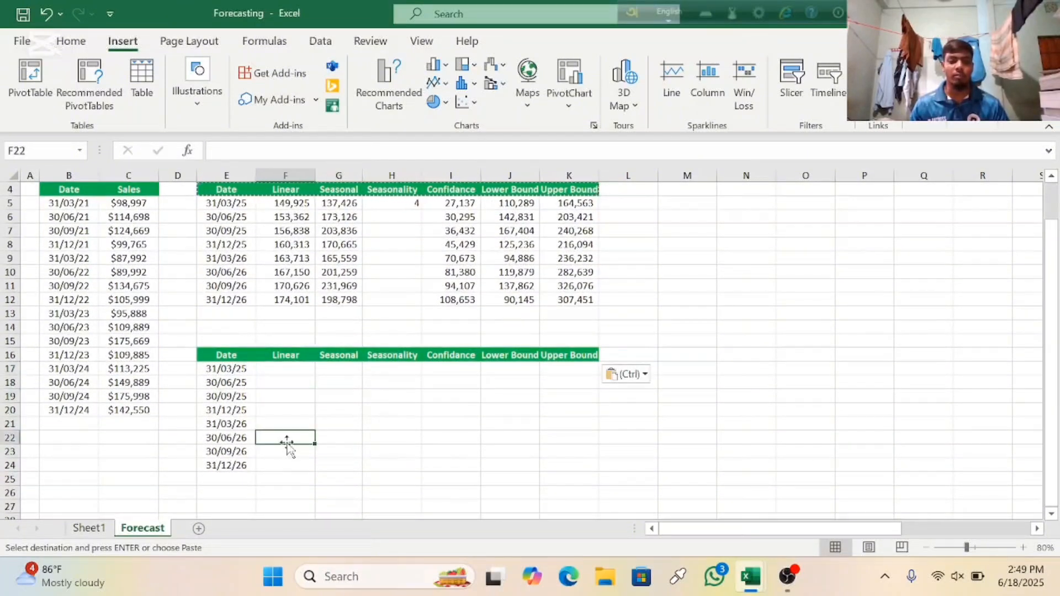
{"action": "left_click", "coordinate": [288, 464]}
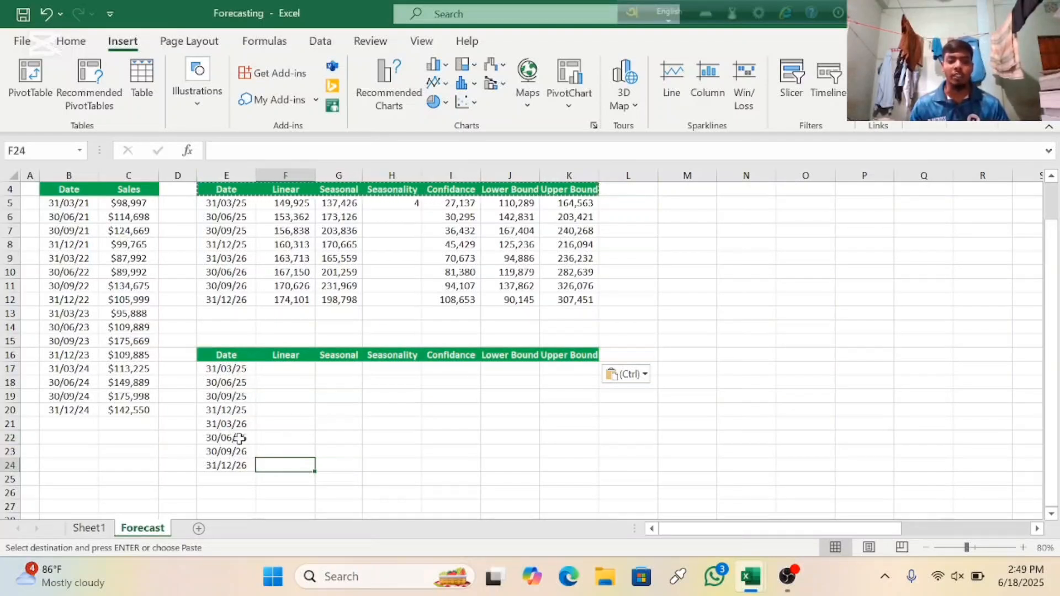
{"action": "scroll", "coordinate": [269, 396], "scroll_direction": "up", "scroll_amount": 1}
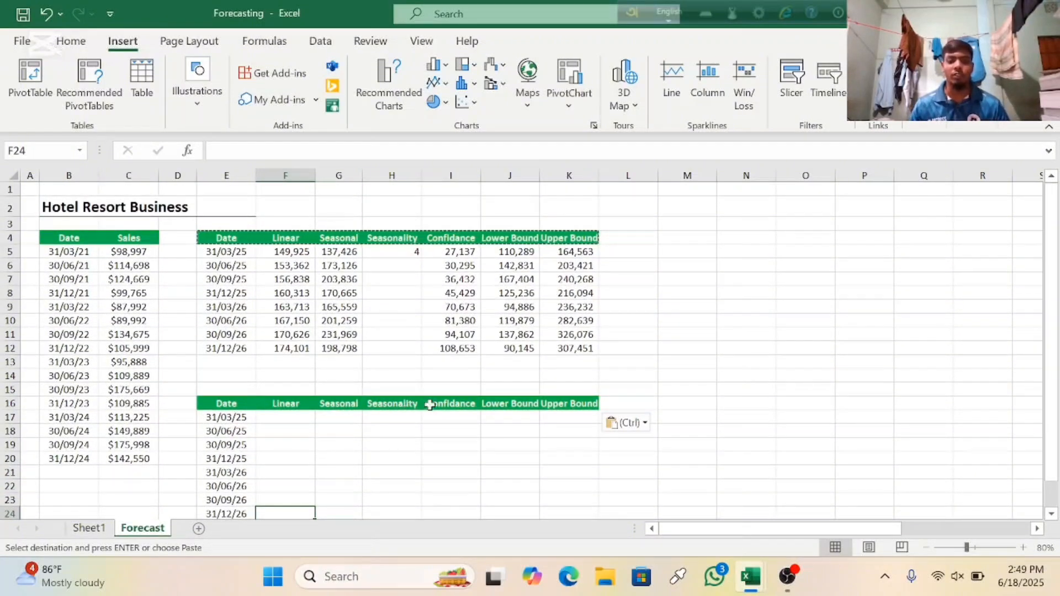
{"action": "scroll", "coordinate": [493, 361], "scroll_direction": "down", "scroll_amount": 2}
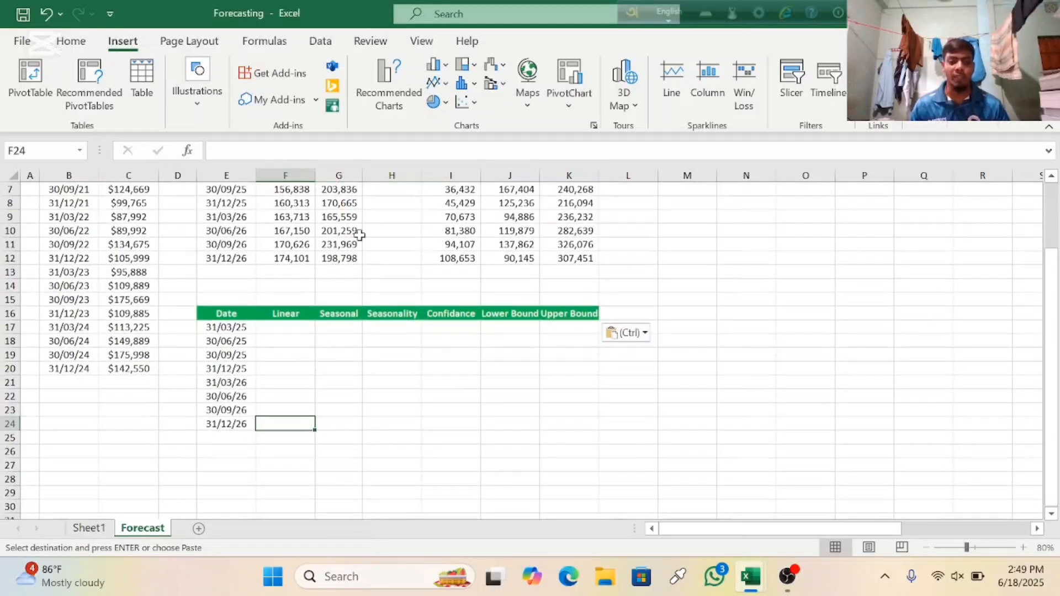
Step: Begin a FORECAST.LINEAR formula in F17 with the dates E17:E24 as the x argument
{"action": "left_click", "coordinate": [288, 328]}
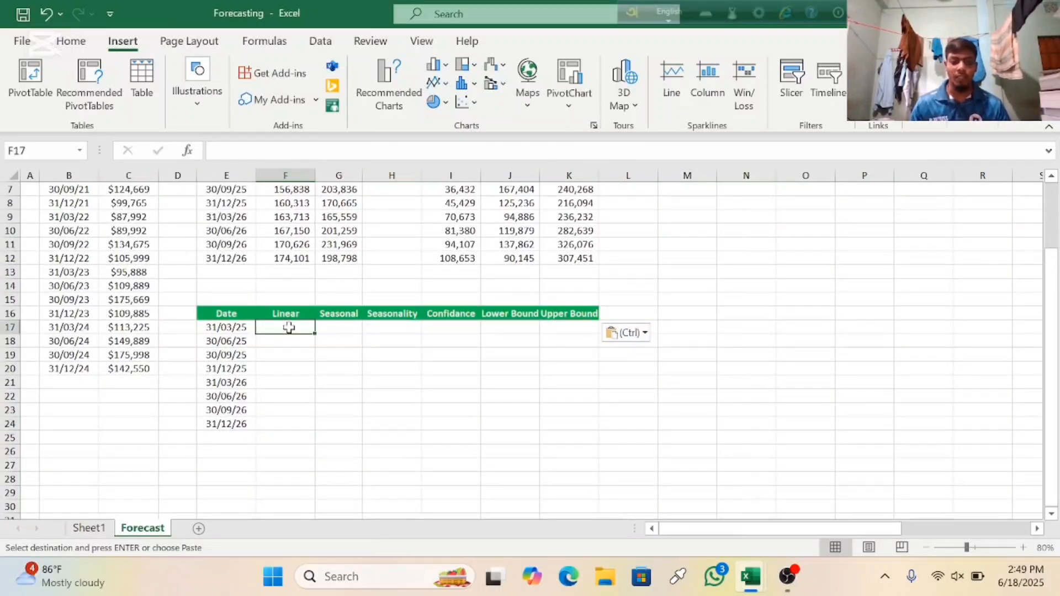
{"action": "type", "text": "="}
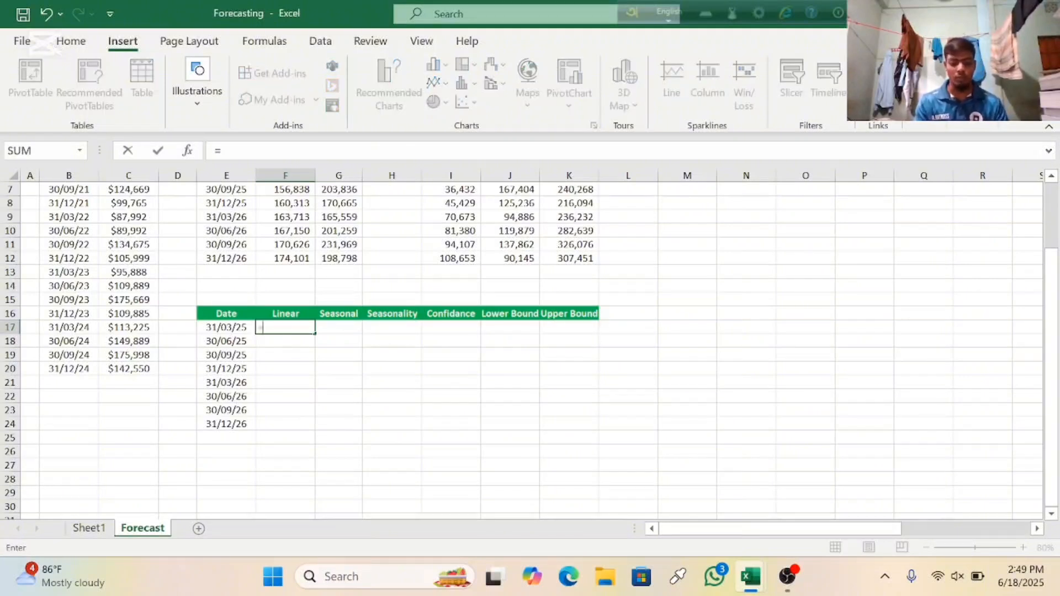
{"action": "type", "text": "for"}
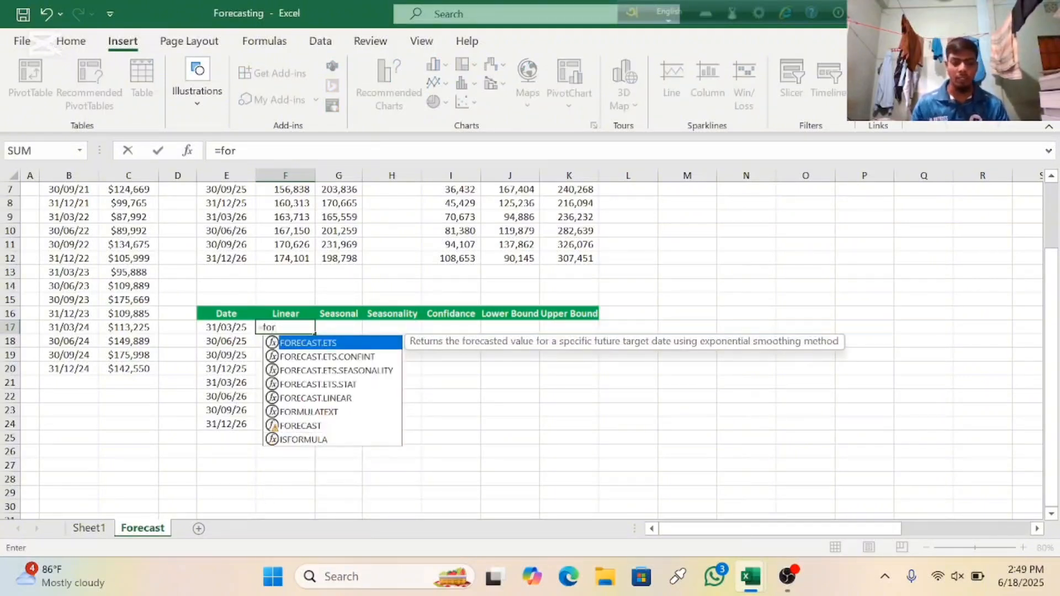
{"action": "left_click", "coordinate": [319, 397]}
{"action": "double_click", "coordinate": [319, 397]}
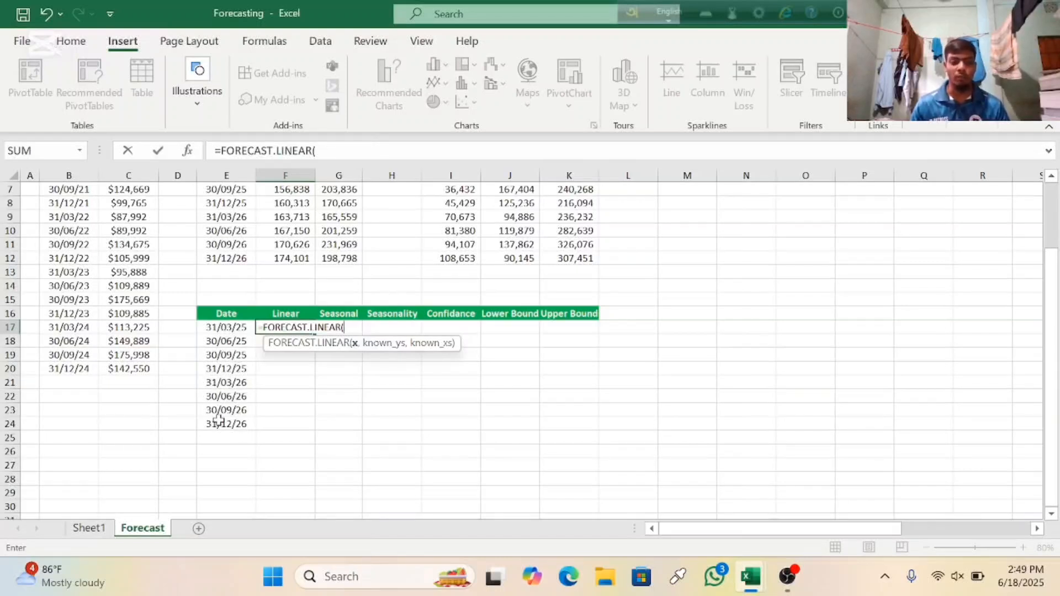
{"action": "left_click", "coordinate": [221, 327]}
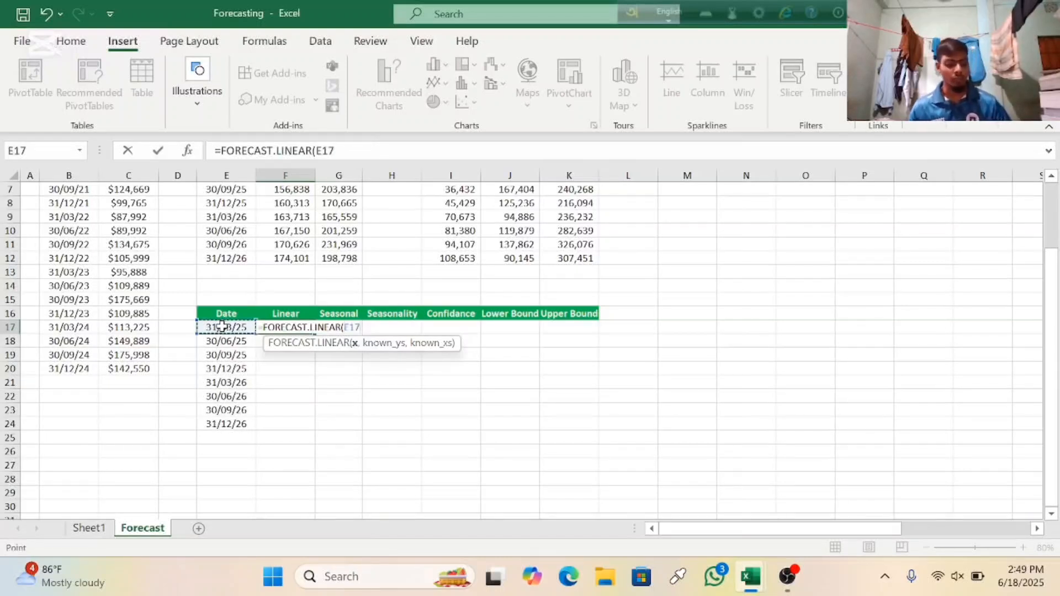
{"action": "key", "text": "ctrl+shift+Down"}
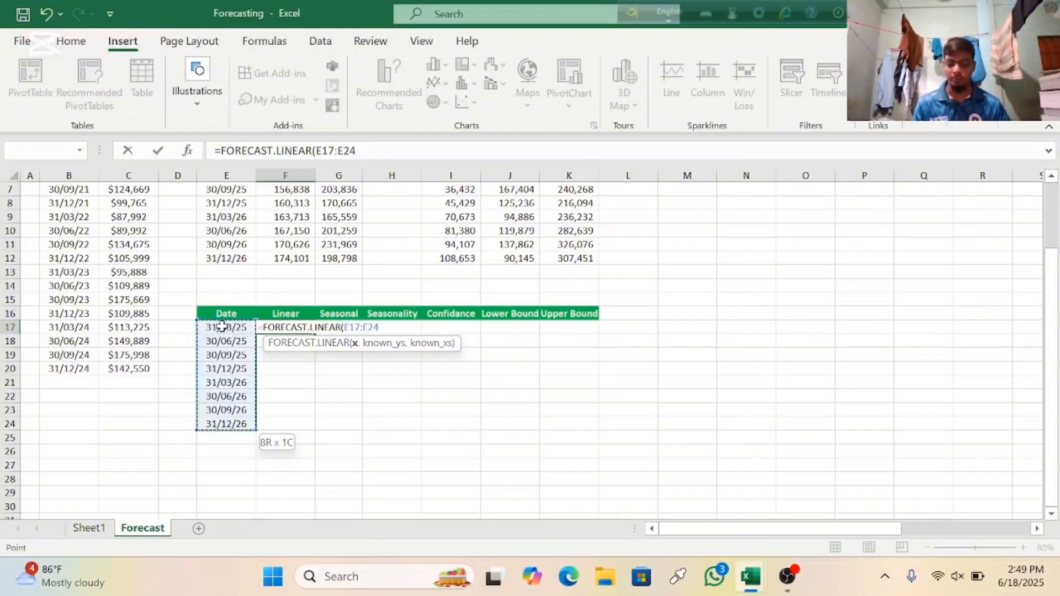
{"action": "type", "text": ","}
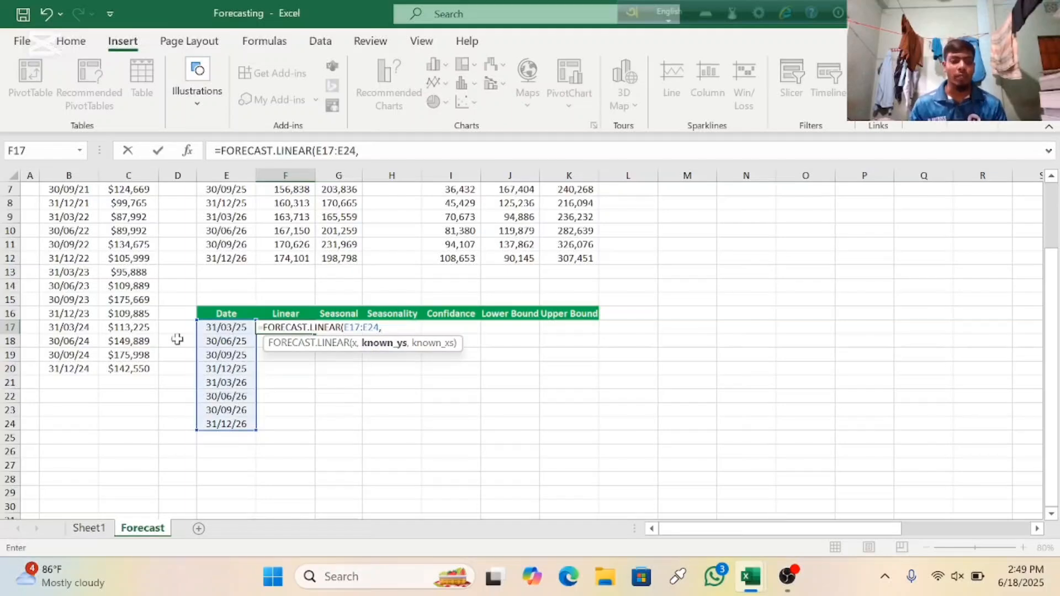
Step: Complete the linear forecast formula with sales C5:C20 as known_ys and dates B5:B20 as known_xs, and enter it
{"action": "scroll", "coordinate": [175, 338], "scroll_direction": "up", "scroll_amount": 2}
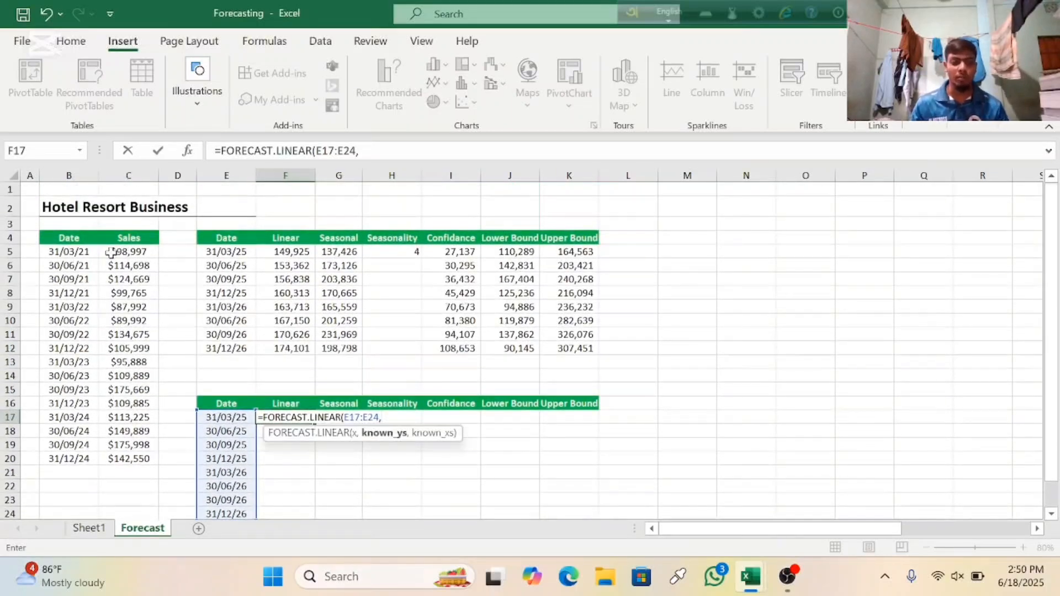
{"action": "left_click", "coordinate": [127, 251]}
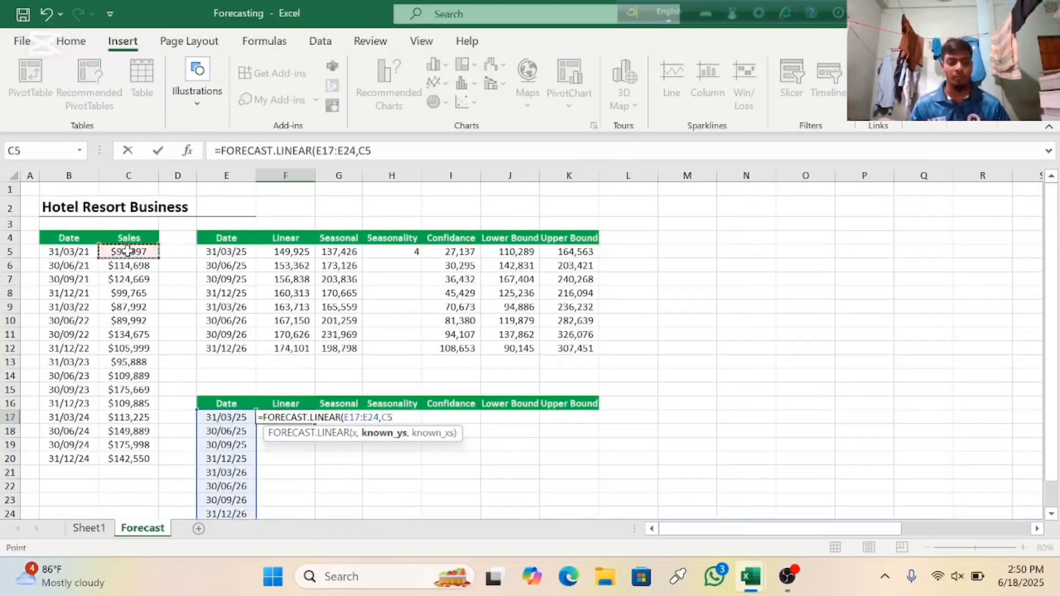
{"action": "key", "text": "ctrl+shift+Down"}
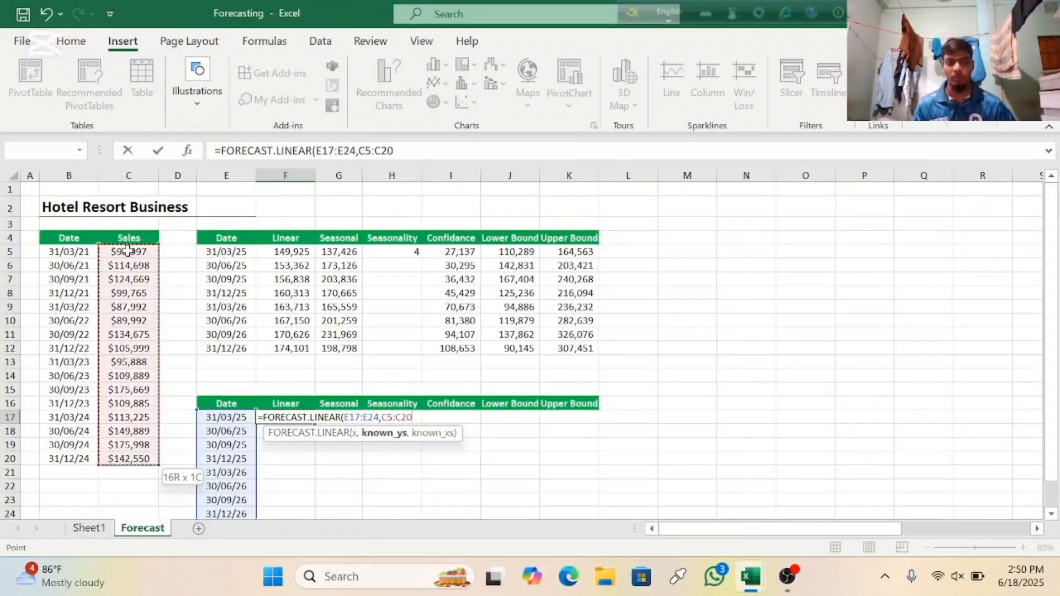
{"action": "type", "text": ","}
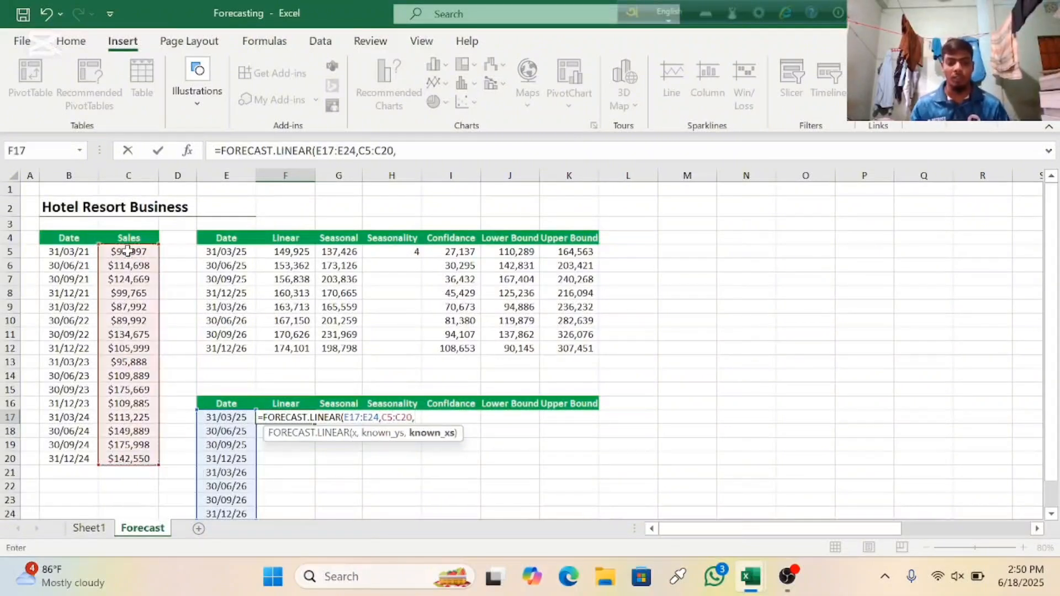
{"action": "left_click", "coordinate": [64, 252]}
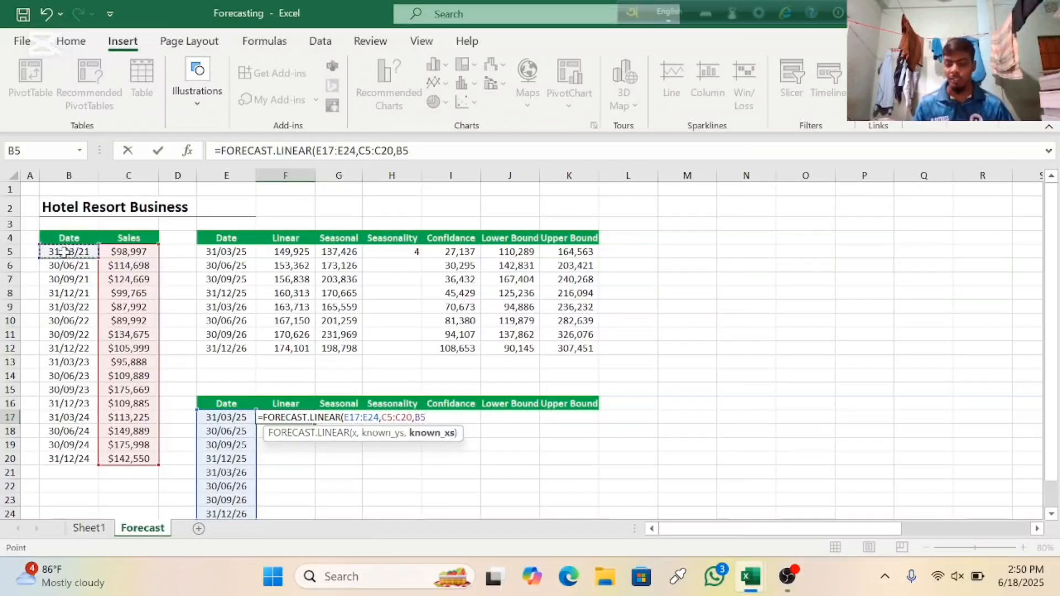
{"action": "key", "text": "ctrl+shift+Down"}
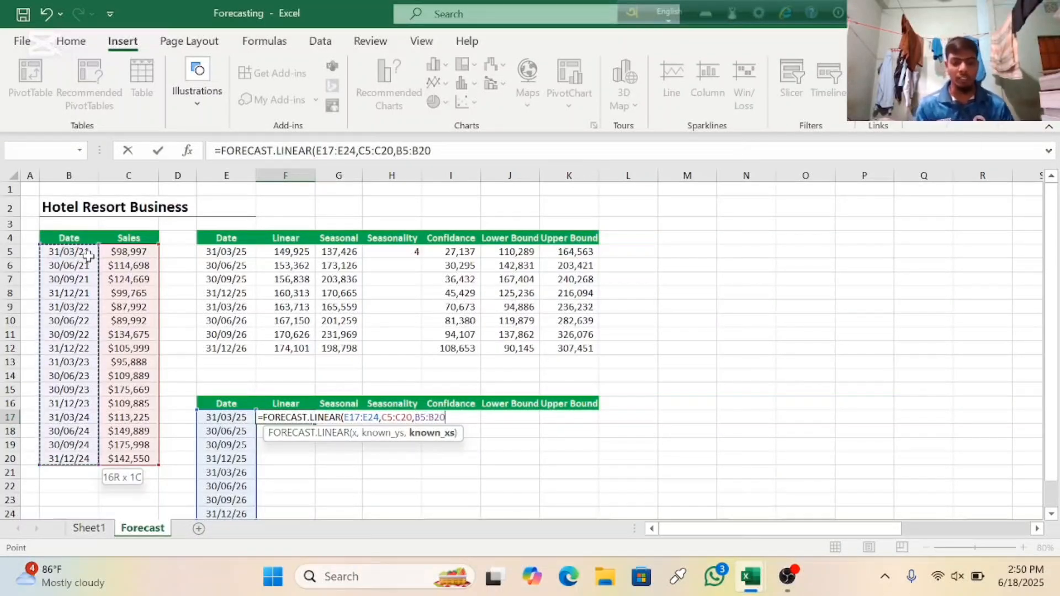
{"action": "type", "text": ")"}
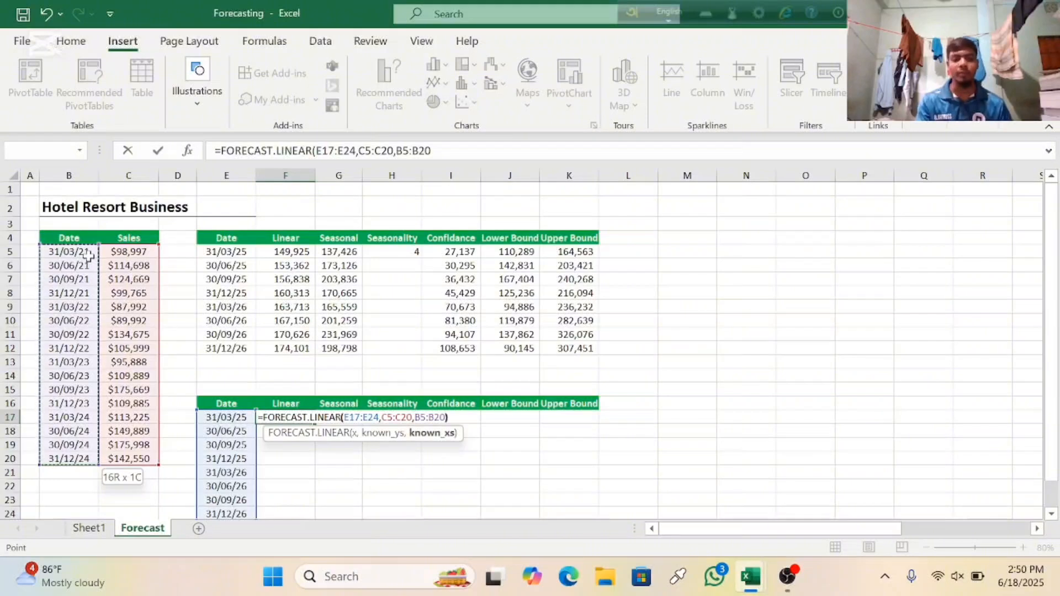
{"action": "key", "text": "Return"}
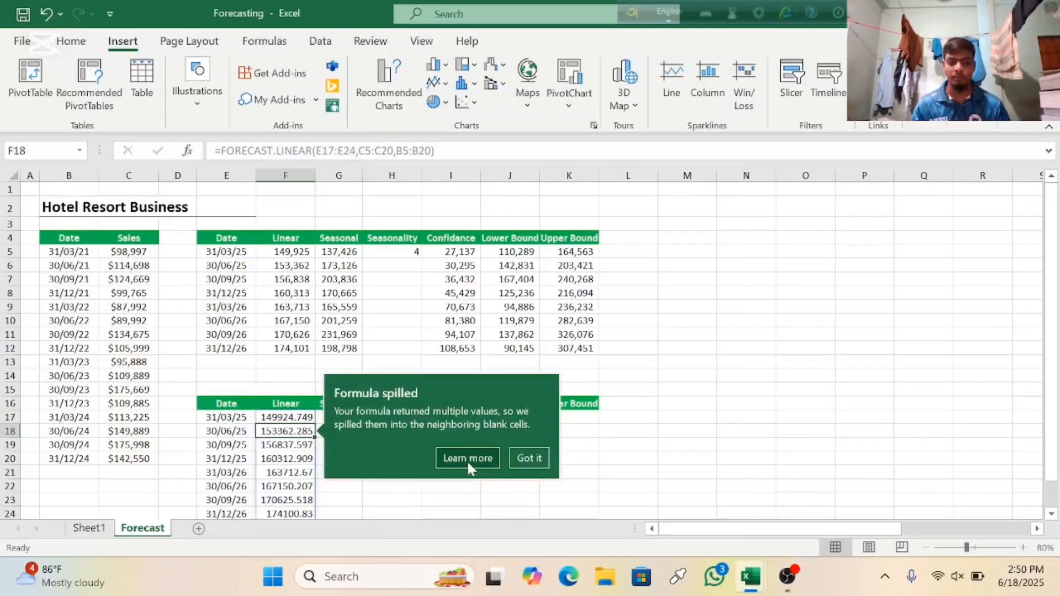
Step: Dismiss the spilled-formula notice and review the new linear forecasts against the original forecast table
{"action": "left_click", "coordinate": [529, 457]}
{"action": "scroll", "coordinate": [480, 430], "scroll_direction": "down", "scroll_amount": 5}
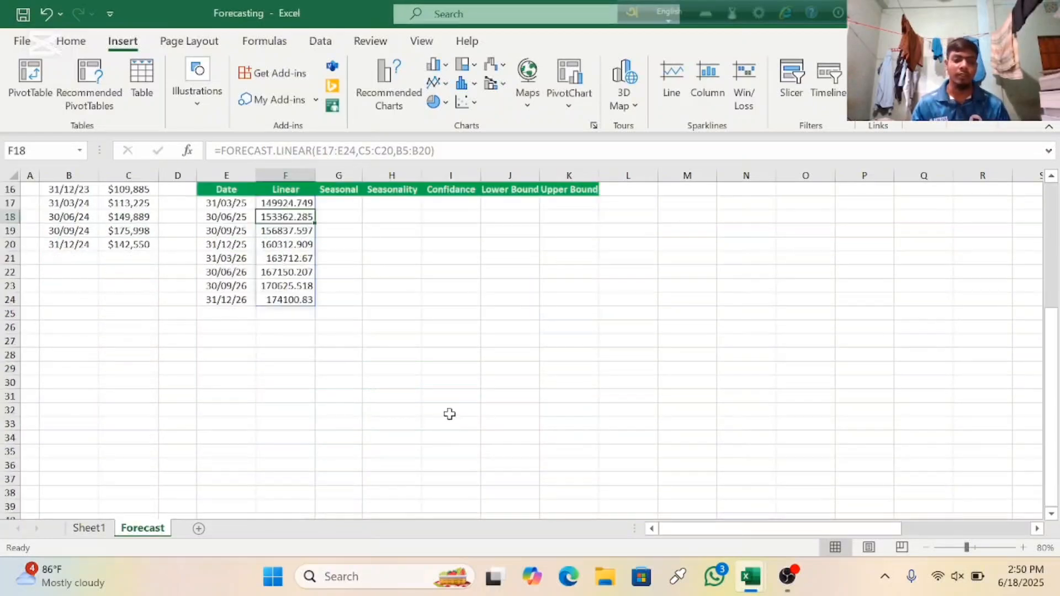
{"action": "scroll", "coordinate": [439, 415], "scroll_direction": "up", "scroll_amount": 3}
{"action": "scroll", "coordinate": [437, 416], "scroll_direction": "up", "scroll_amount": 1}
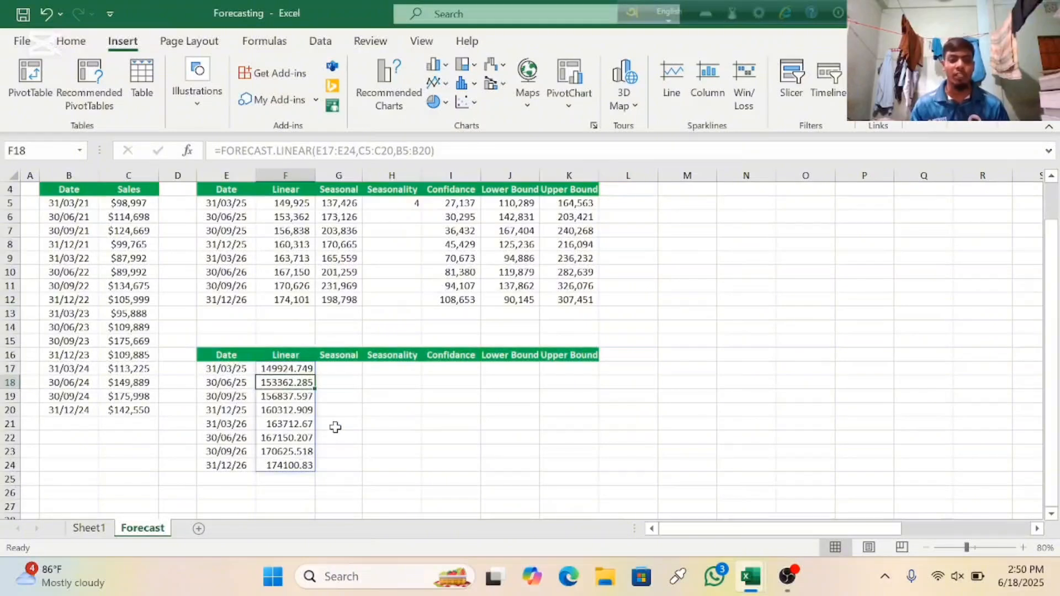
{"action": "scroll", "coordinate": [320, 426], "scroll_direction": "up", "scroll_amount": 1}
{"action": "scroll", "coordinate": [275, 499], "scroll_direction": "down", "scroll_amount": 1}
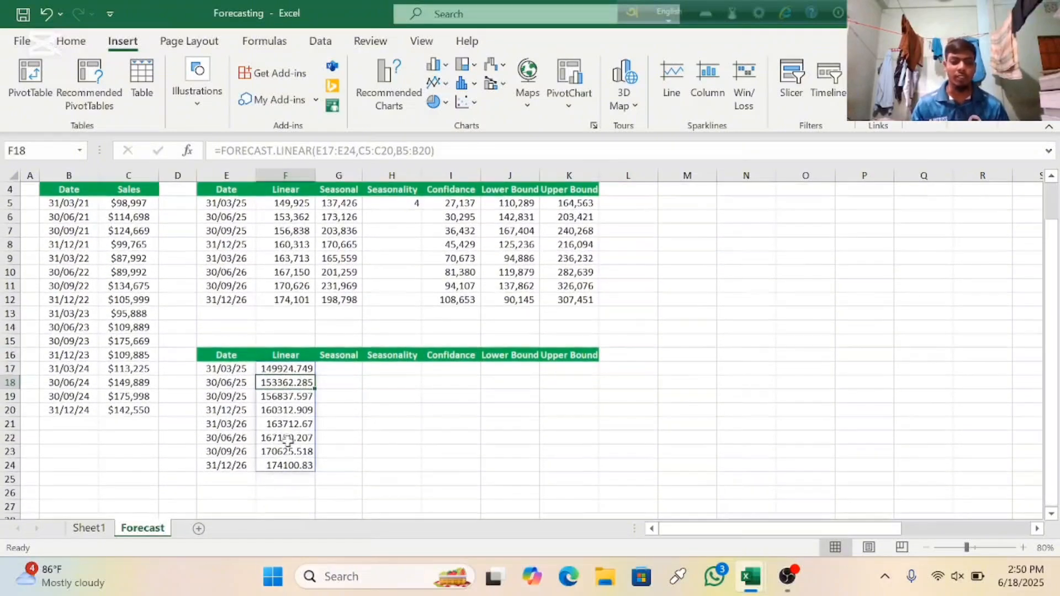
Step: Reduce the linear forecasts in F17 and F18 to zero decimal places
{"action": "left_click", "coordinate": [291, 370]}
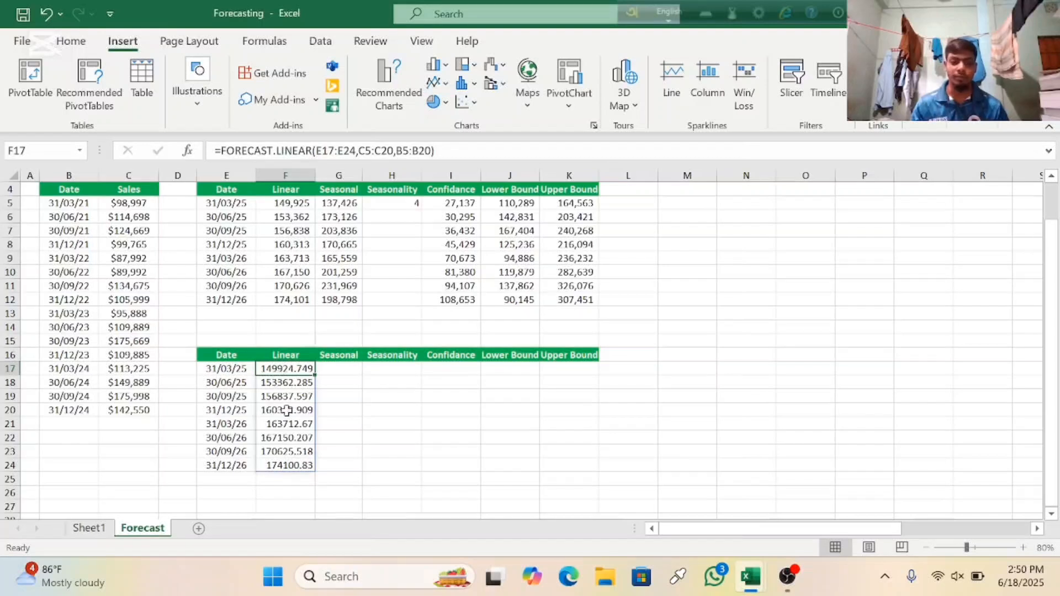
{"action": "left_click", "coordinate": [80, 42]}
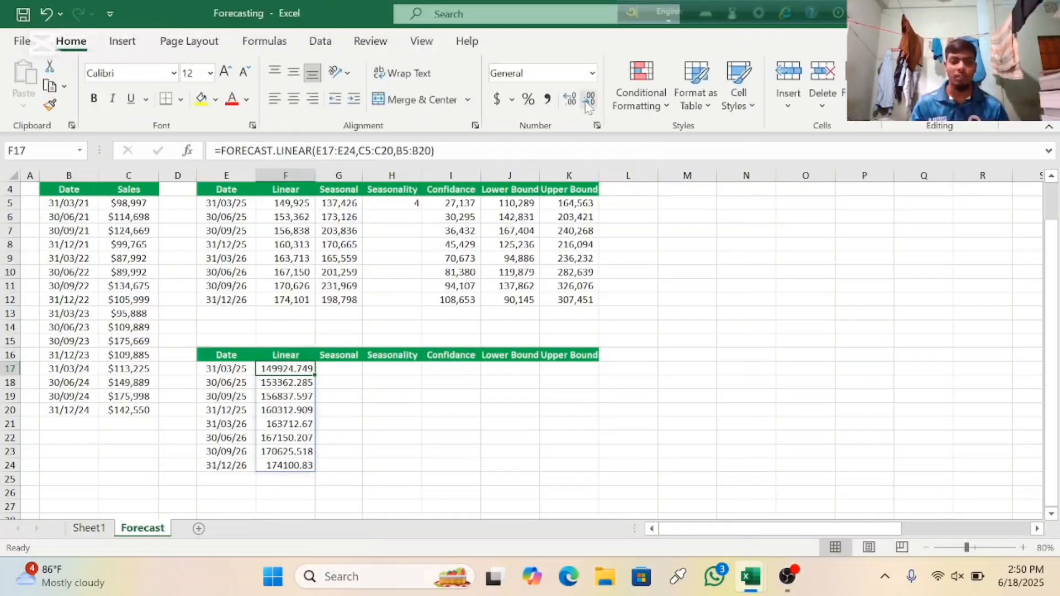
{"action": "left_click", "coordinate": [588, 102]}
{"action": "left_click", "coordinate": [588, 102]}
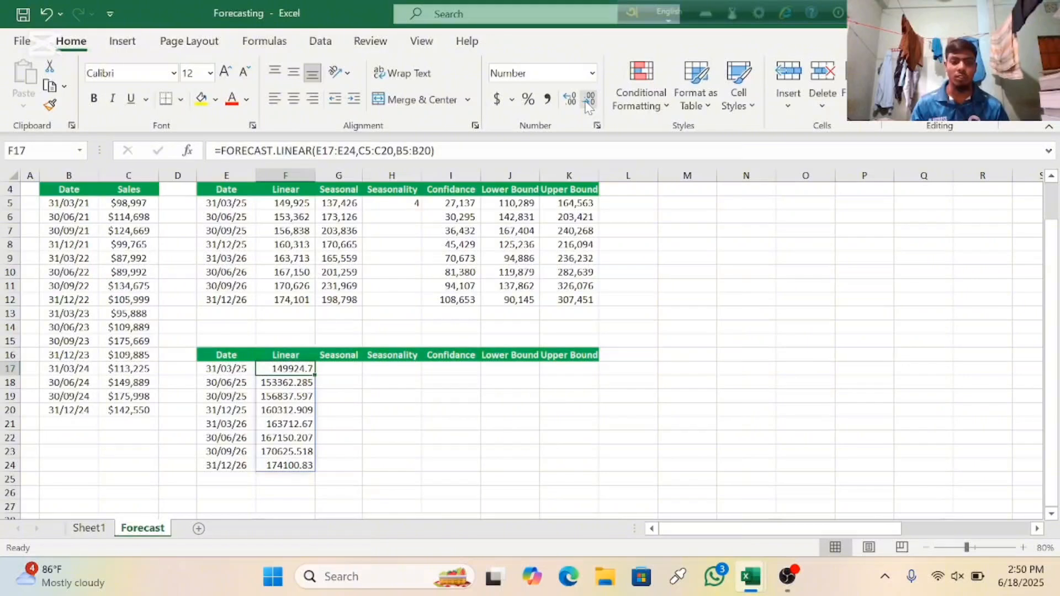
{"action": "left_click", "coordinate": [589, 103]}
{"action": "left_click", "coordinate": [298, 382]}
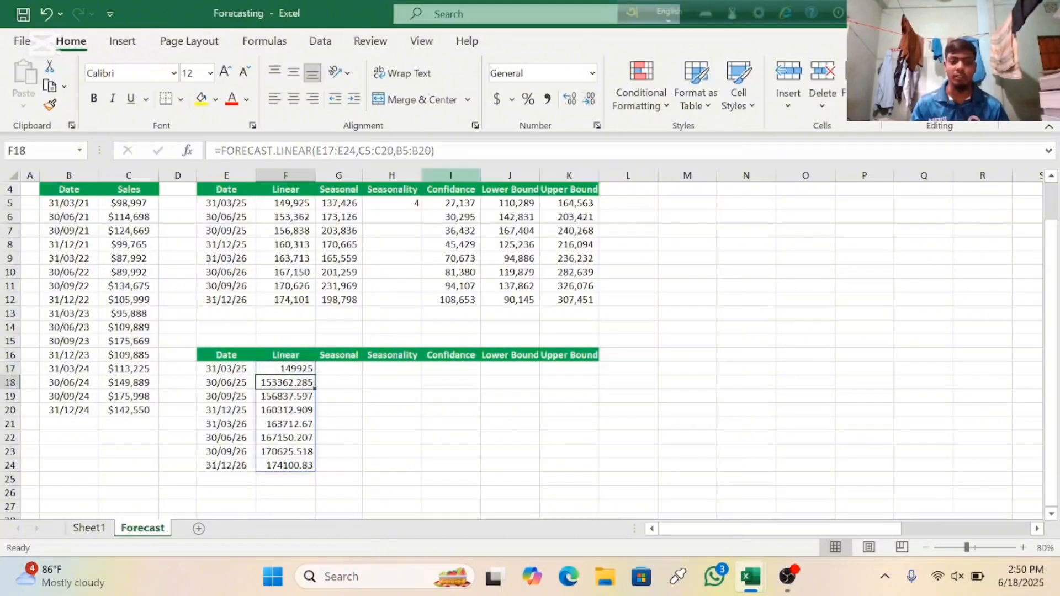
{"action": "left_click", "coordinate": [588, 102]}
{"action": "left_click", "coordinate": [589, 102]}
{"action": "left_click", "coordinate": [589, 102]}
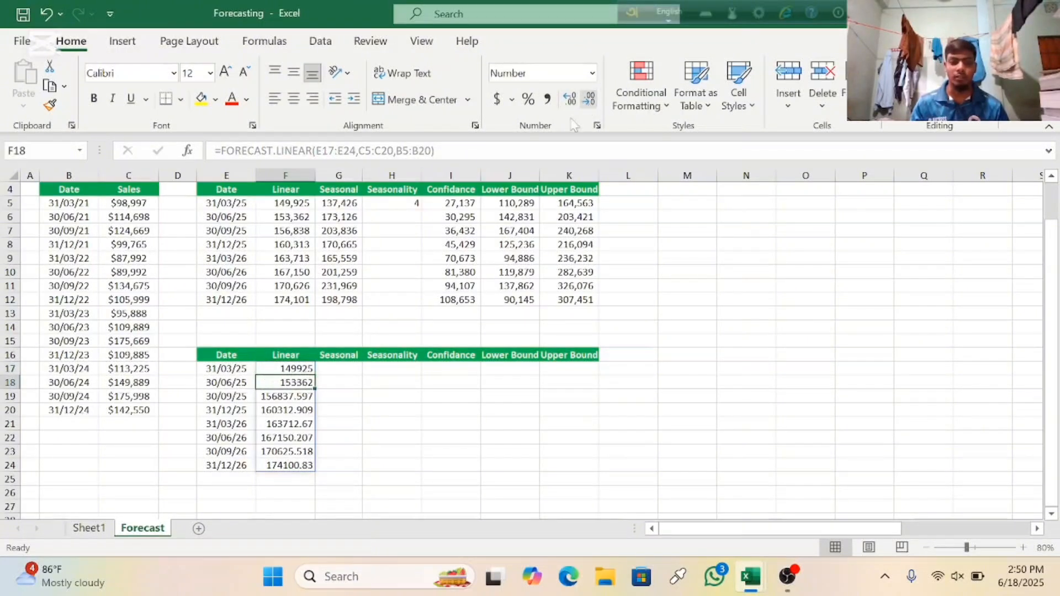
Step: Remove the decimals from the linear forecasts in F19, F20 and F21 so they display as whole numbers
{"action": "left_click", "coordinate": [309, 397]}
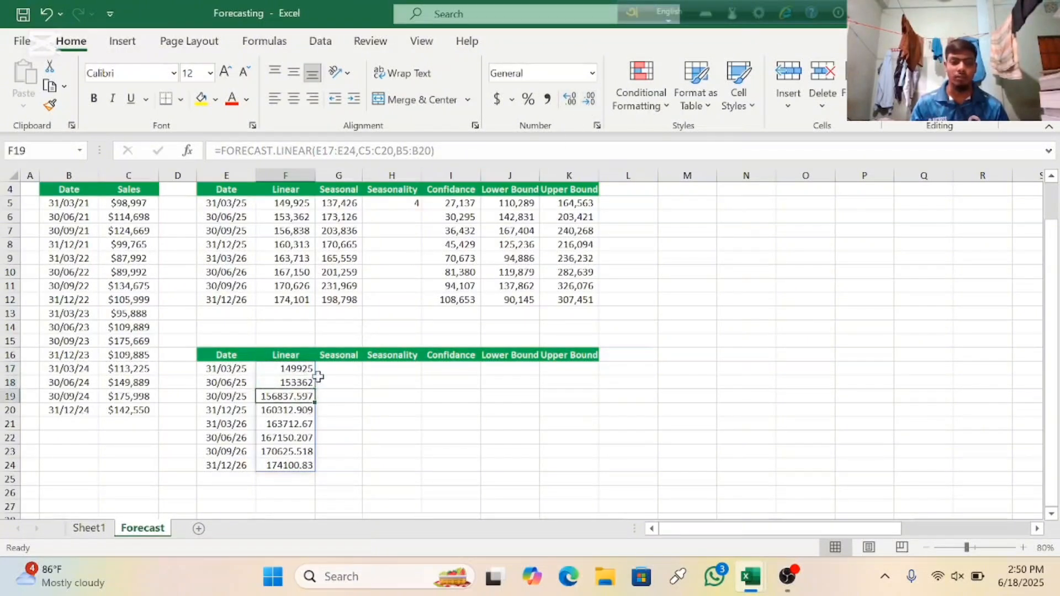
{"action": "left_click", "coordinate": [589, 101]}
{"action": "left_click", "coordinate": [590, 100]}
{"action": "left_click", "coordinate": [589, 101]}
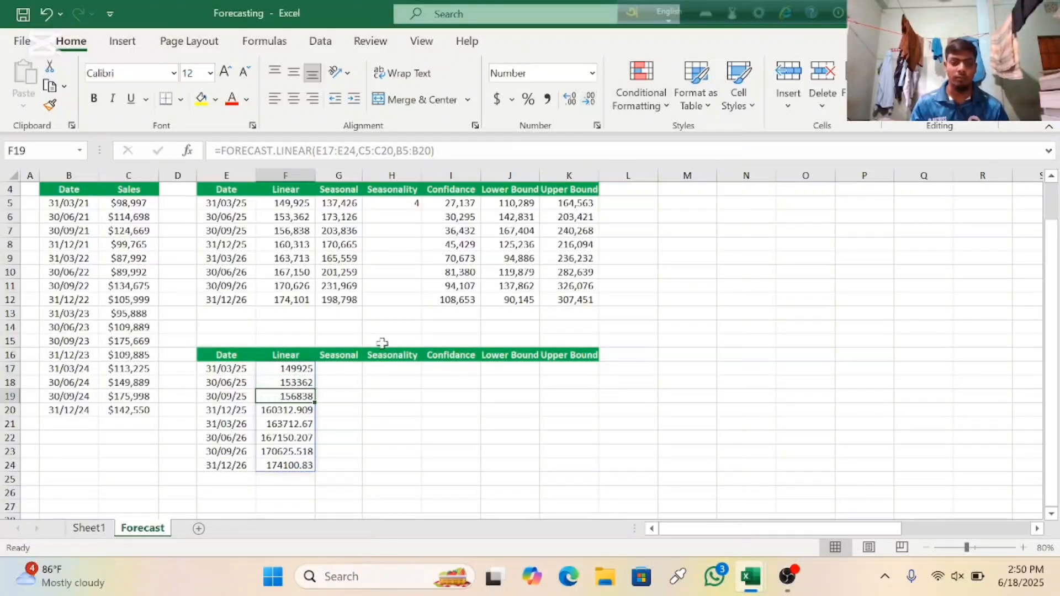
{"action": "left_click", "coordinate": [284, 413]}
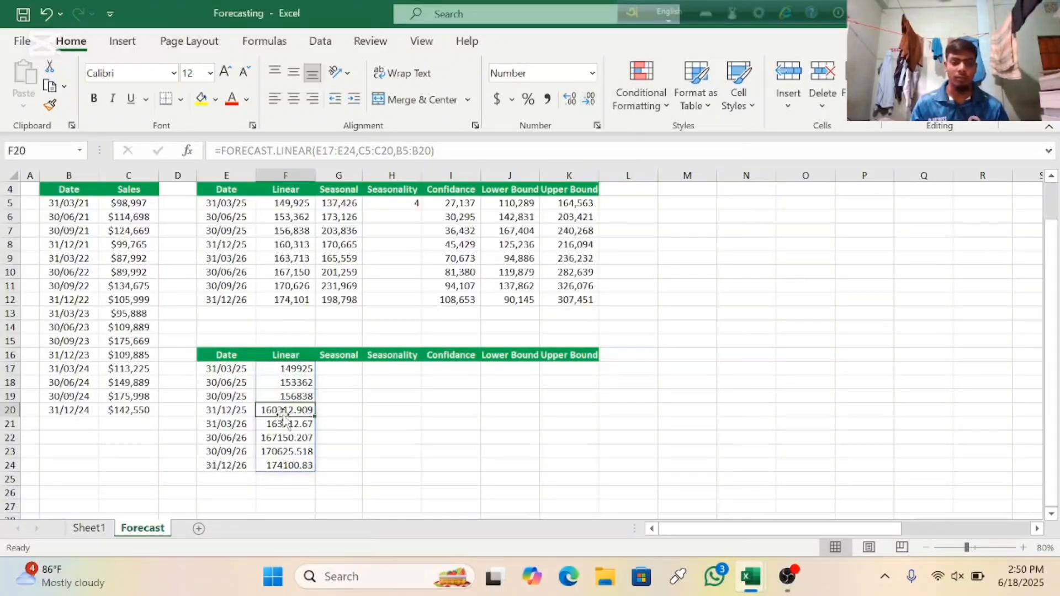
{"action": "left_click", "coordinate": [589, 101]}
{"action": "left_click", "coordinate": [589, 100]}
{"action": "left_click", "coordinate": [589, 101]}
{"action": "left_click", "coordinate": [303, 423]}
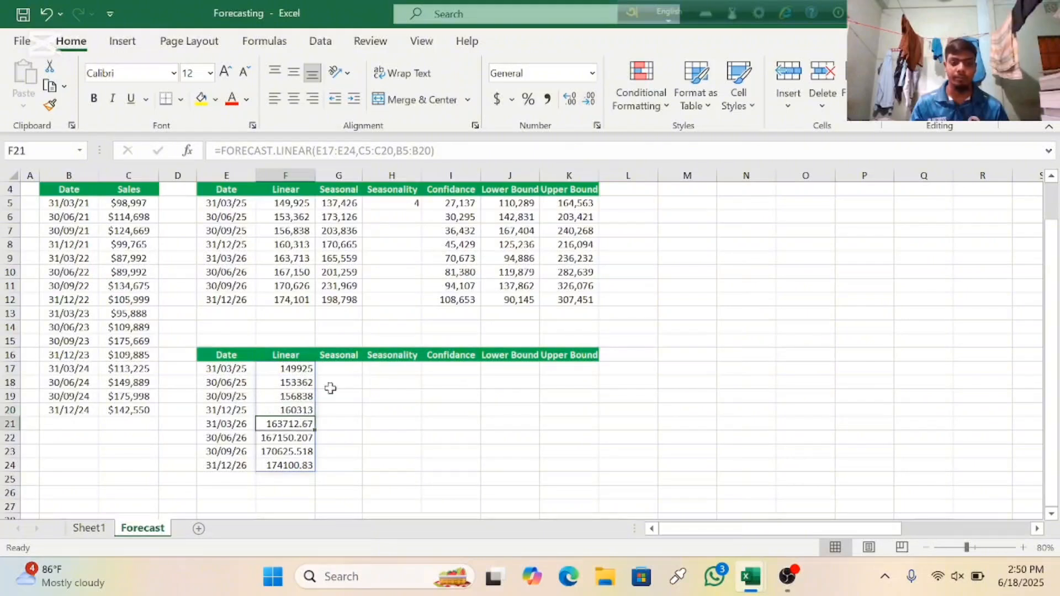
{"action": "left_click", "coordinate": [589, 101]}
{"action": "left_click", "coordinate": [589, 100]}
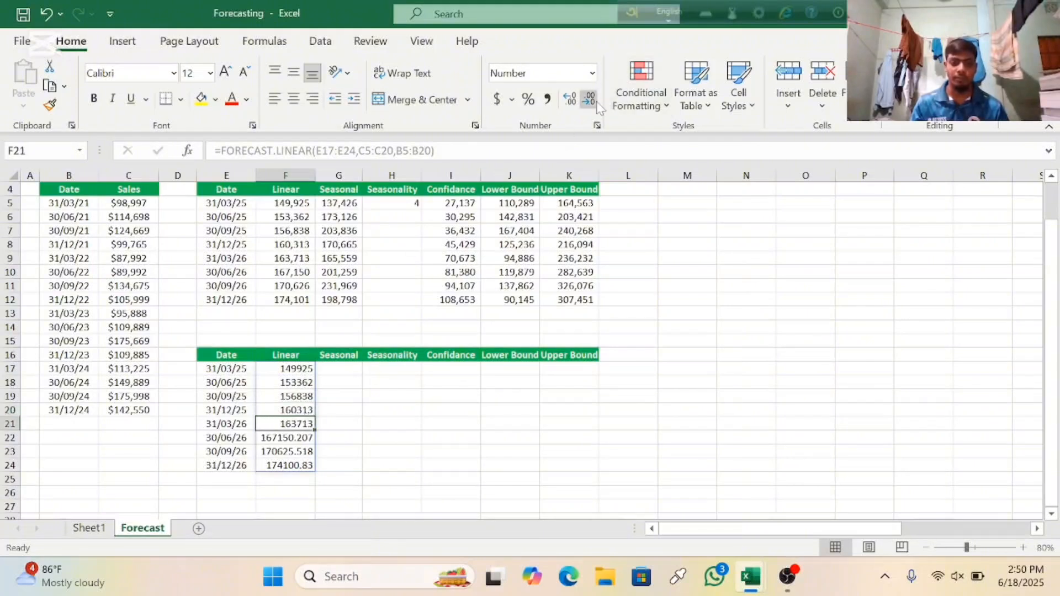
Step: Format the last three linear forecasts, F22 to F24, with zero decimal places
{"action": "left_click", "coordinate": [305, 447]}
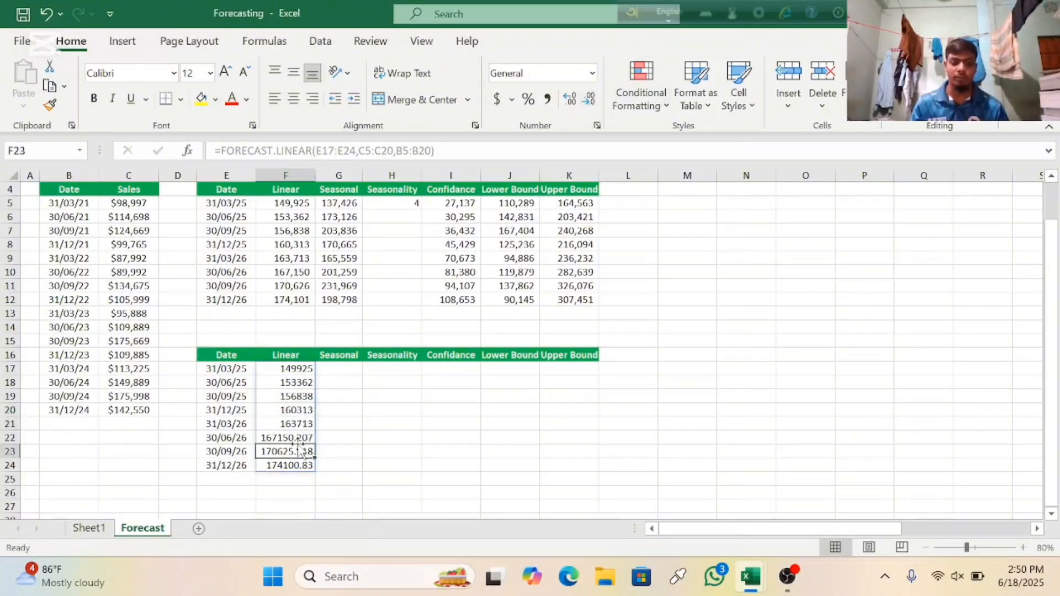
{"action": "left_click", "coordinate": [297, 437]}
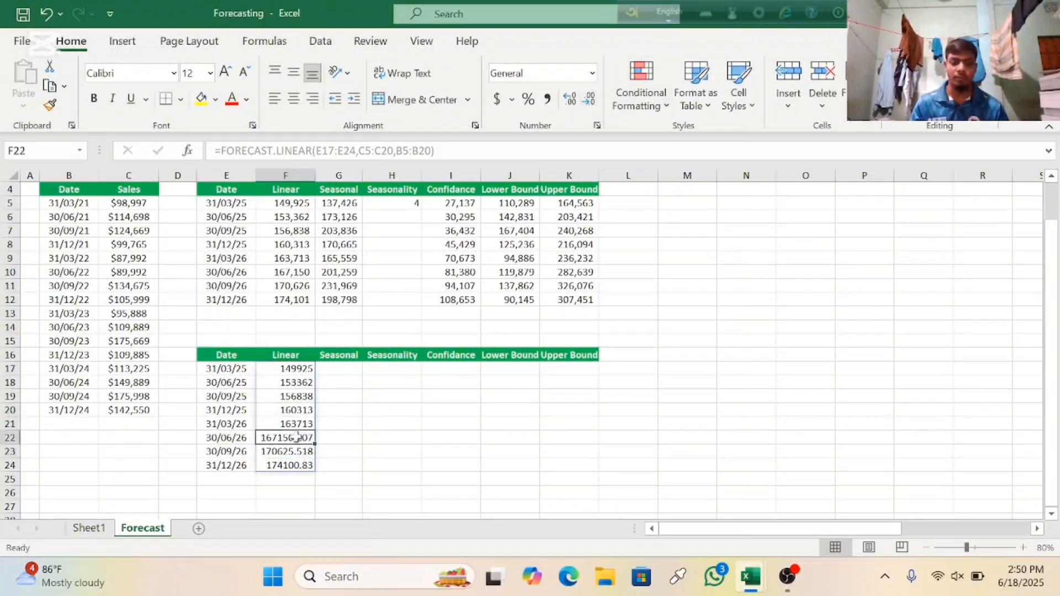
{"action": "left_click", "coordinate": [590, 100]}
{"action": "left_click", "coordinate": [589, 101]}
{"action": "left_click", "coordinate": [589, 100]}
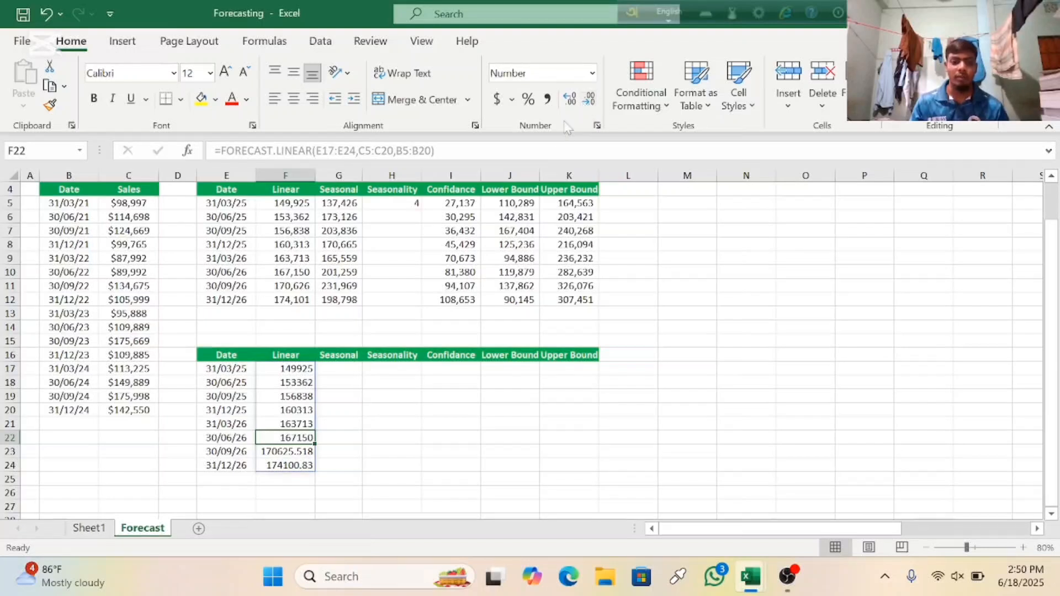
{"action": "left_click", "coordinate": [288, 452]}
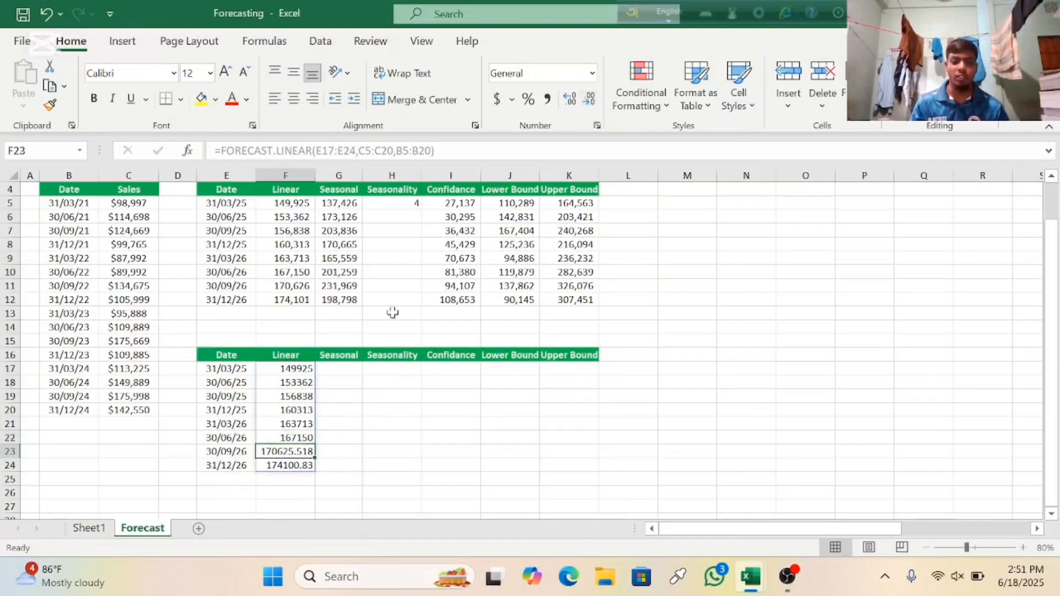
{"action": "left_click", "coordinate": [589, 100]}
{"action": "left_click", "coordinate": [590, 100]}
{"action": "left_click", "coordinate": [590, 100]}
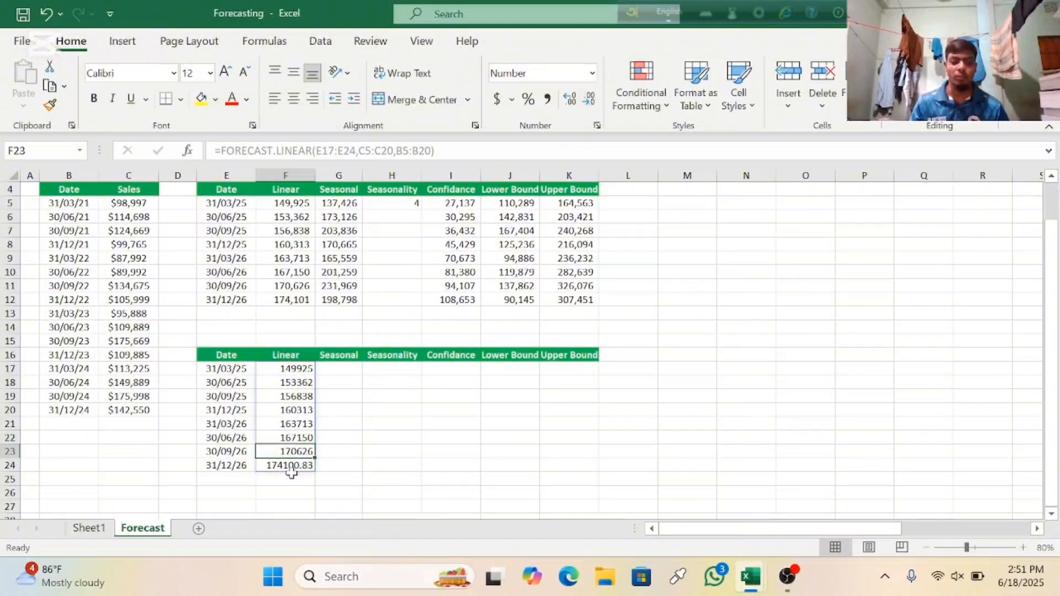
{"action": "left_click", "coordinate": [286, 465]}
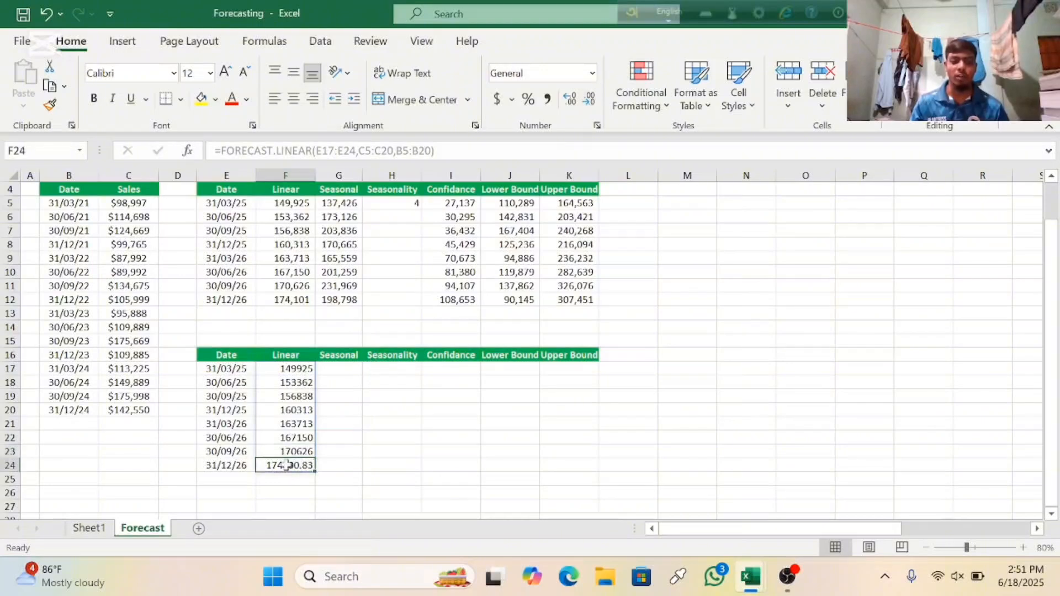
{"action": "left_click", "coordinate": [590, 101]}
{"action": "left_click", "coordinate": [589, 101]}
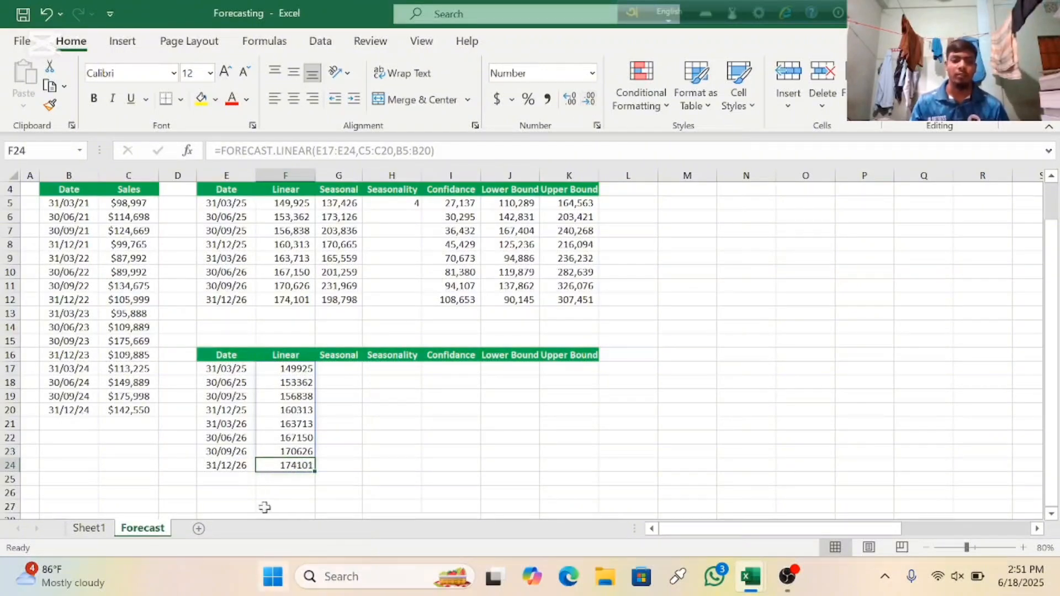
Step: Begin a FORECAST.ETS formula in G17 of the Seasonal column with the dates E17:E24 as target_date
{"action": "scroll", "coordinate": [312, 410], "scroll_direction": "up", "scroll_amount": 1}
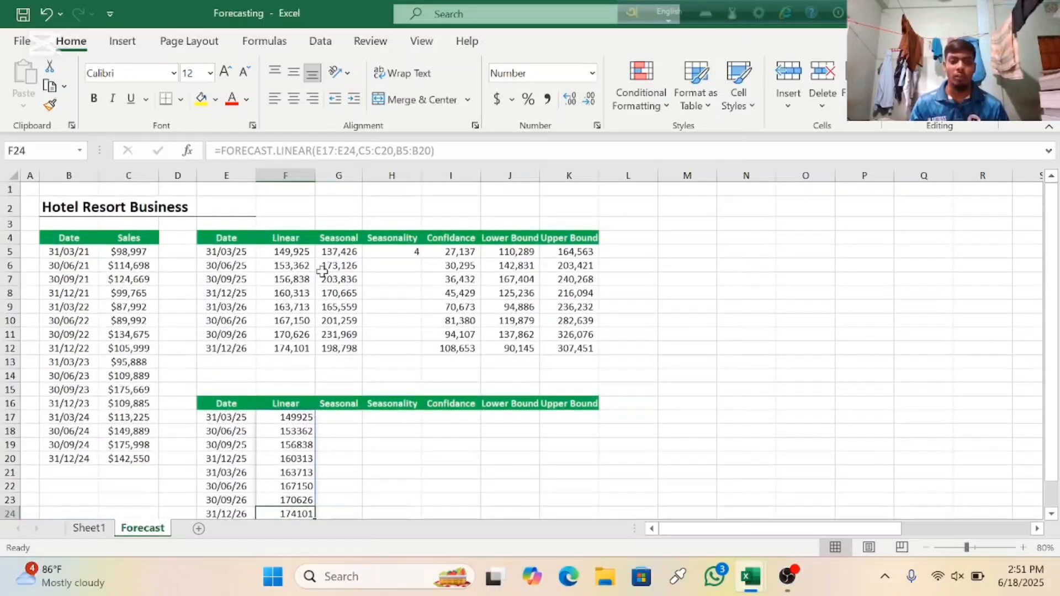
{"action": "scroll", "coordinate": [312, 405], "scroll_direction": "down", "scroll_amount": 1}
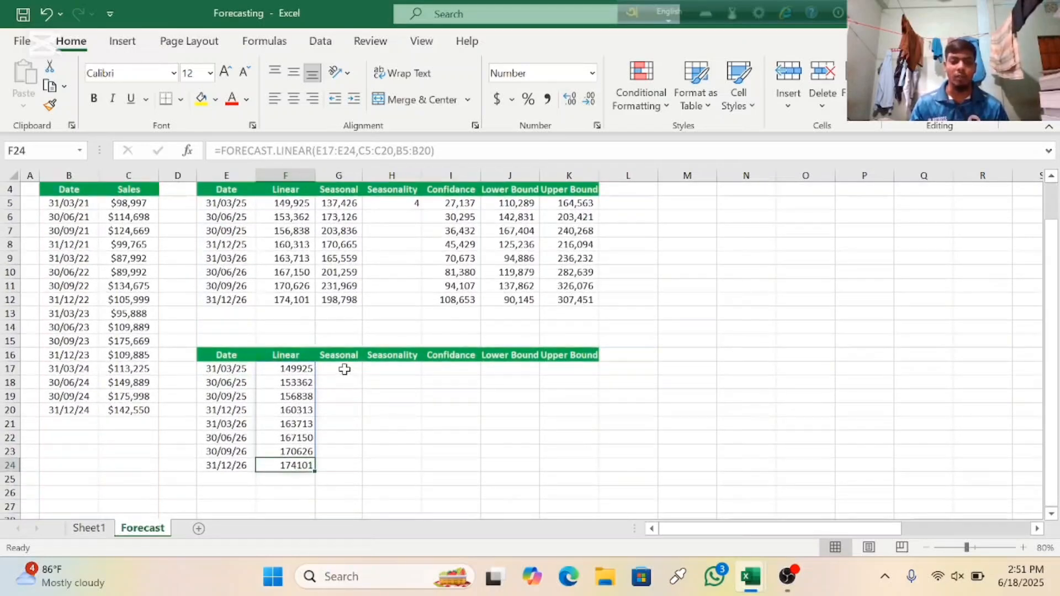
{"action": "left_click", "coordinate": [344, 369]}
{"action": "type", "text": "="}
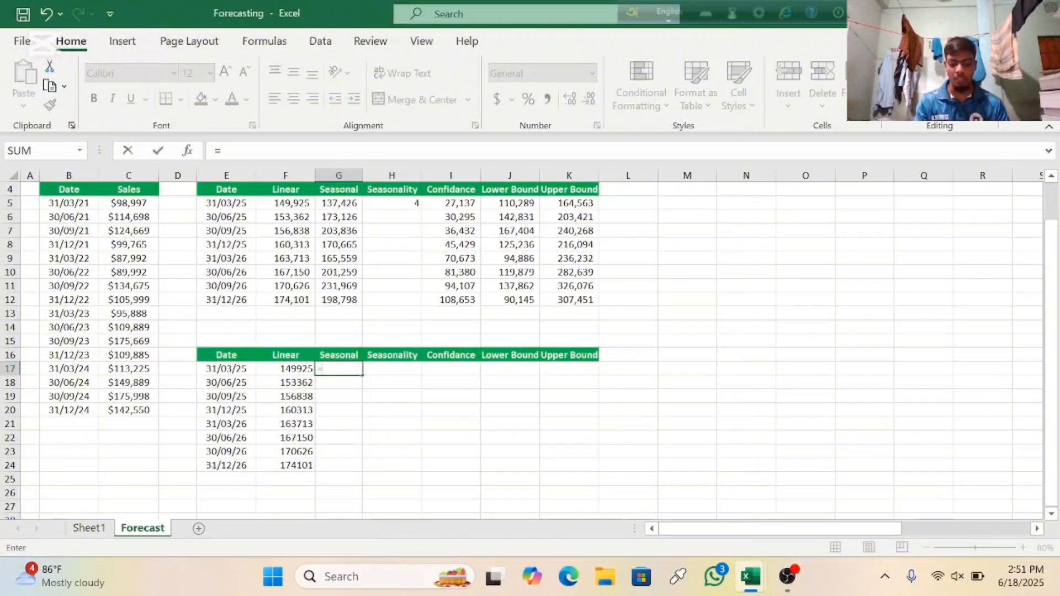
{"action": "type", "text": "for"}
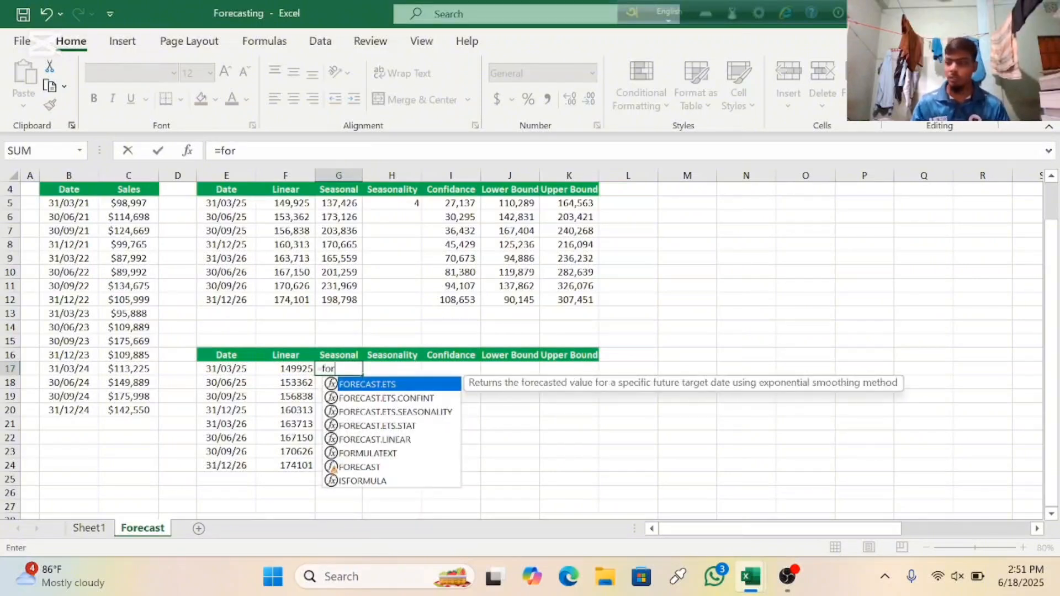
{"action": "double_click", "coordinate": [390, 384]}
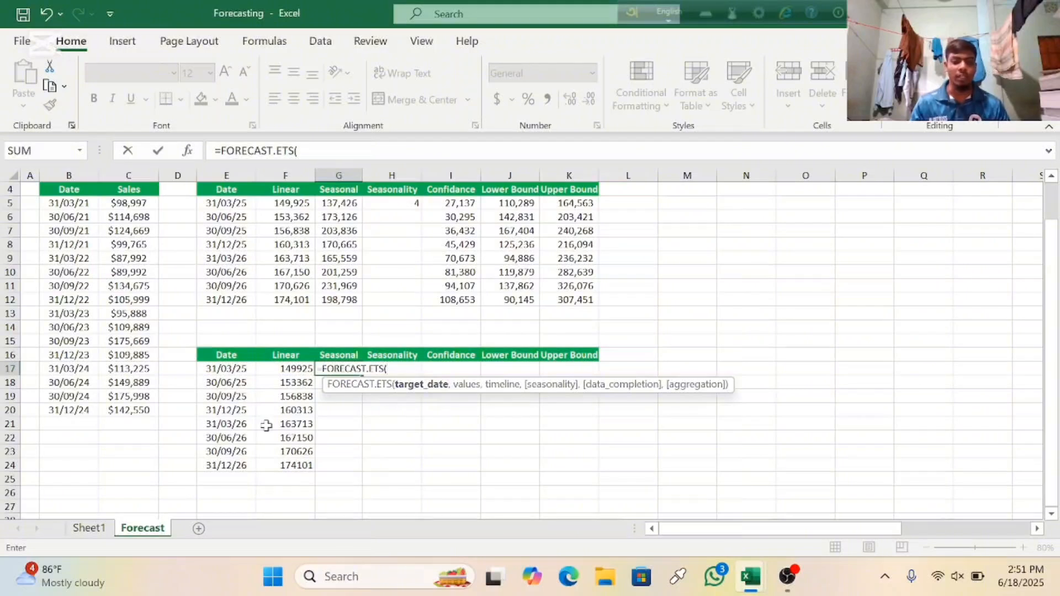
{"action": "left_click", "coordinate": [228, 369]}
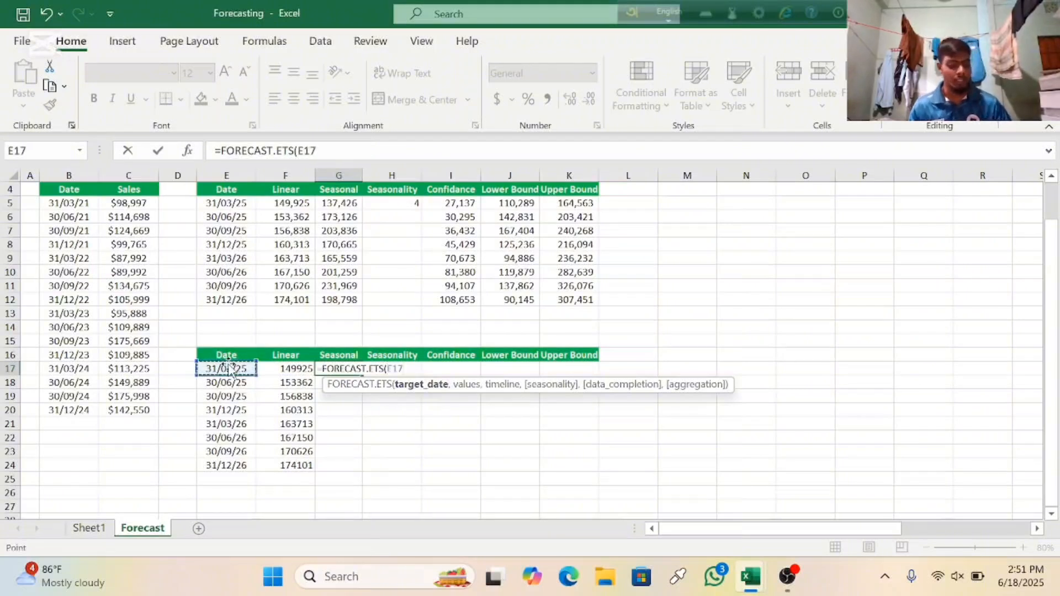
{"action": "key", "text": "ctrl+shift+Down"}
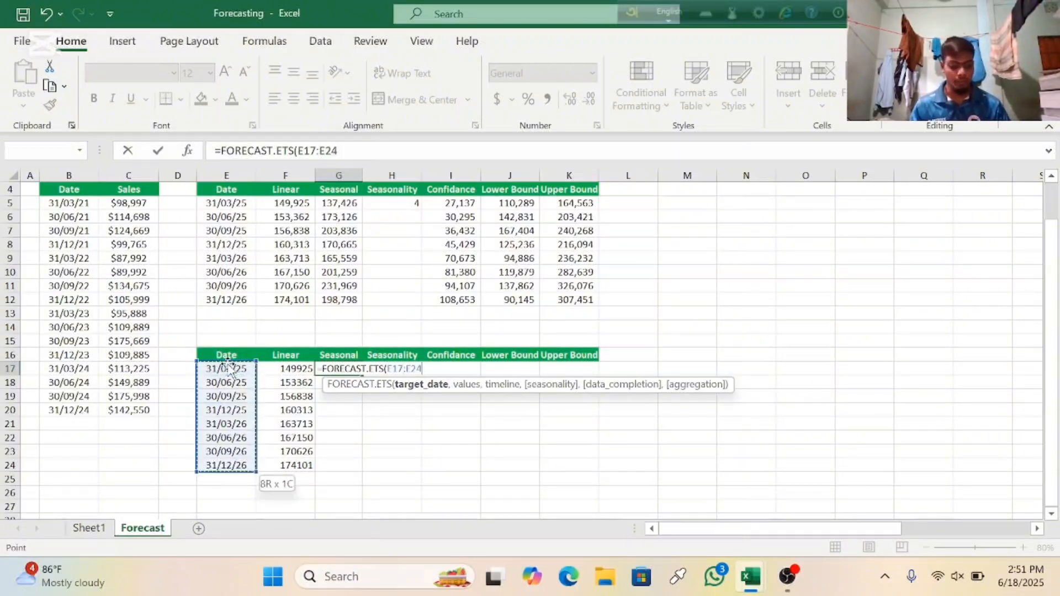
Step: Complete the seasonal forecast formula with sales C5:C20 as values and dates B5:B20 as timeline, and enter it
{"action": "type", "text": ","}
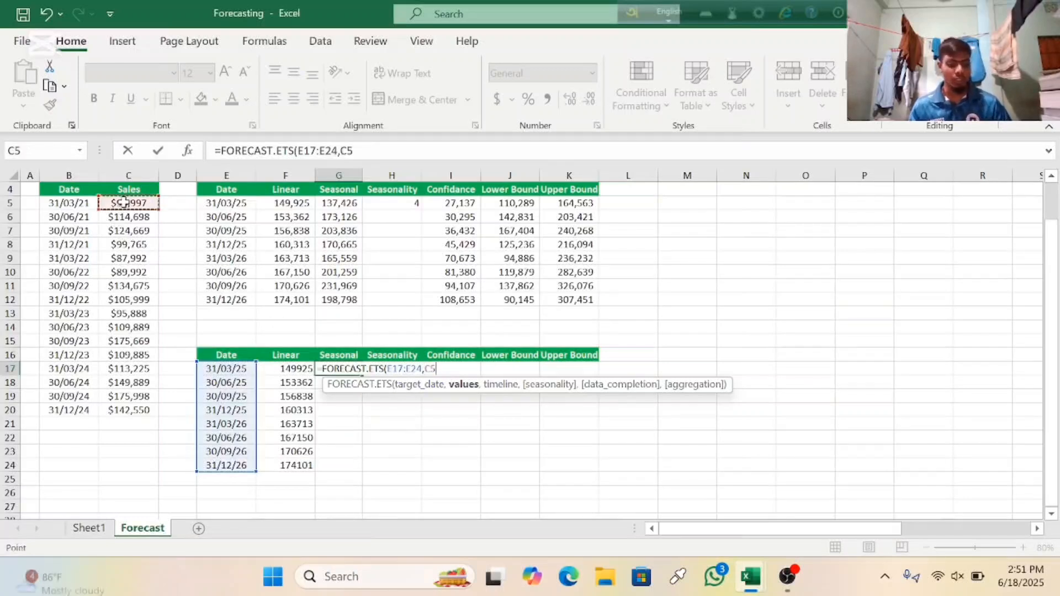
{"action": "key", "text": "ctrl+shift+Down"}
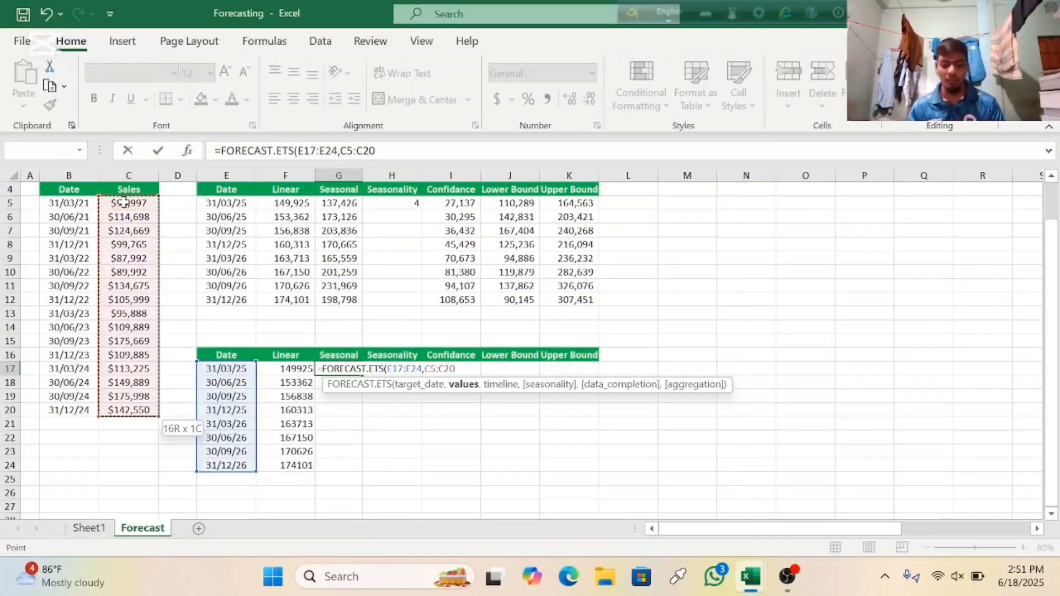
{"action": "type", "text": ","}
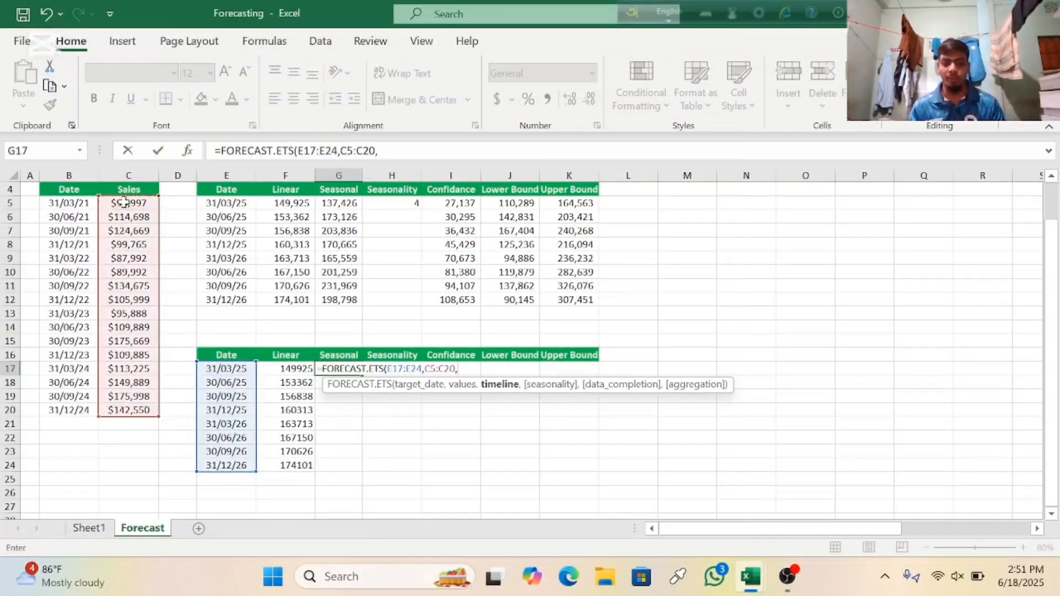
{"action": "left_click", "coordinate": [76, 201]}
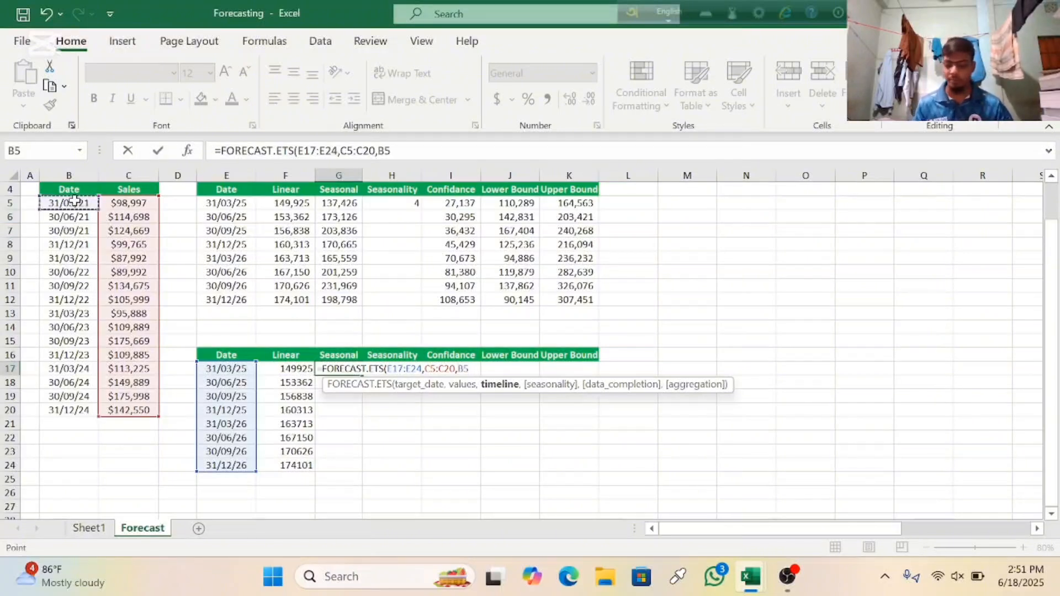
{"action": "key", "text": "ctrl+shift+Down"}
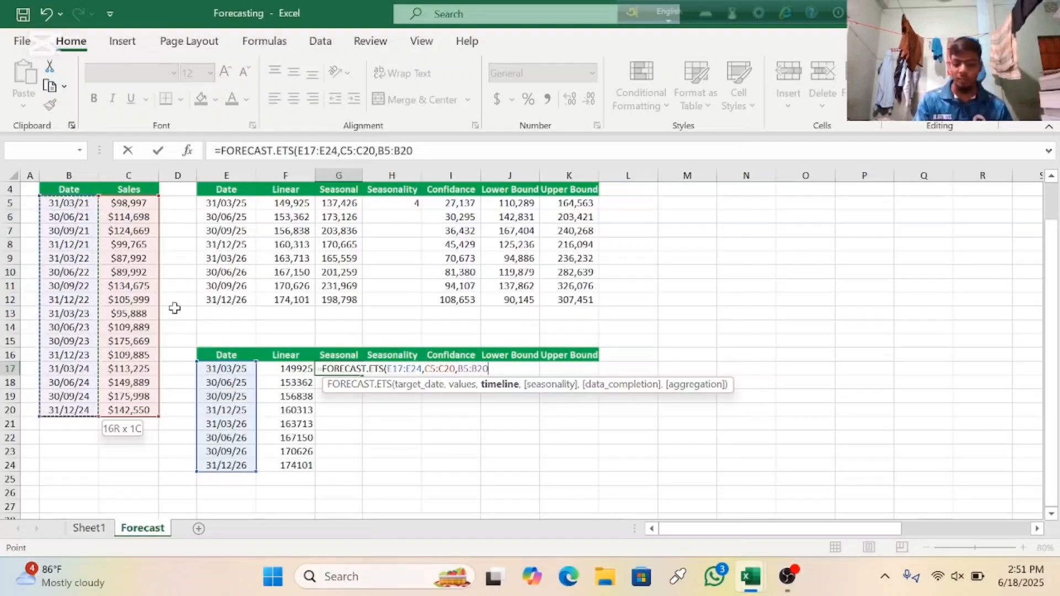
{"action": "type", "text": ")"}
{"action": "key", "text": "Return"}
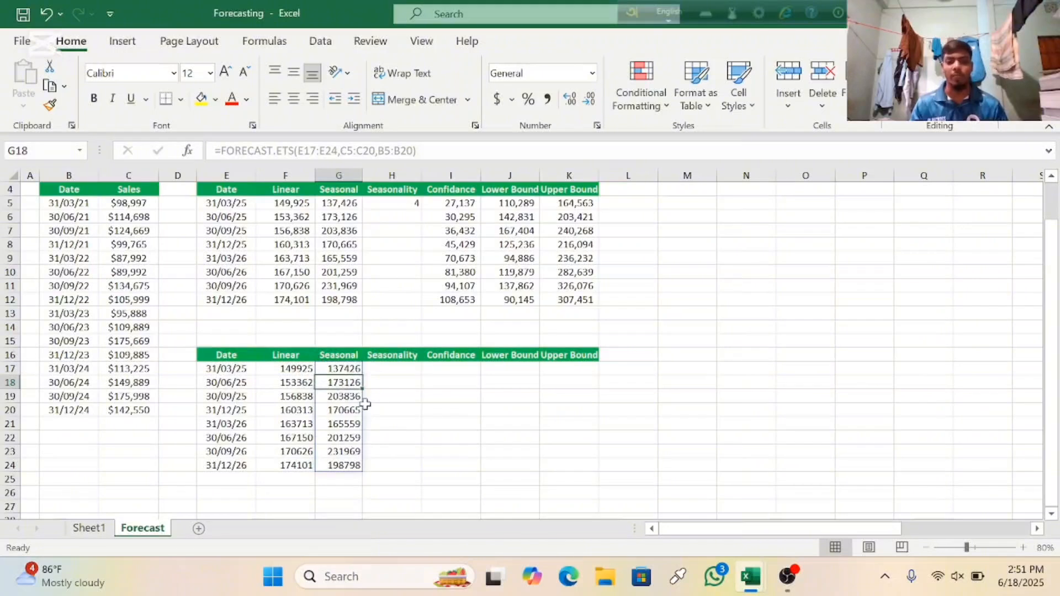
Step: Begin a FORECAST.ETS.SEASONALITY formula in H17 of the Seasonality column with the sales C5:C20 as values
{"action": "left_click", "coordinate": [399, 367]}
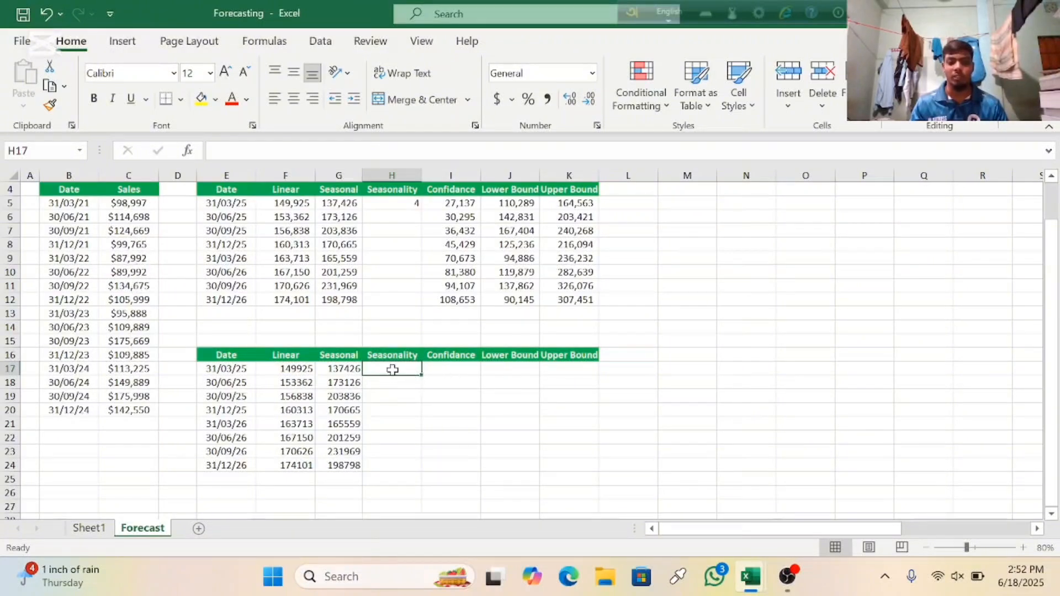
{"action": "type", "text": "="}
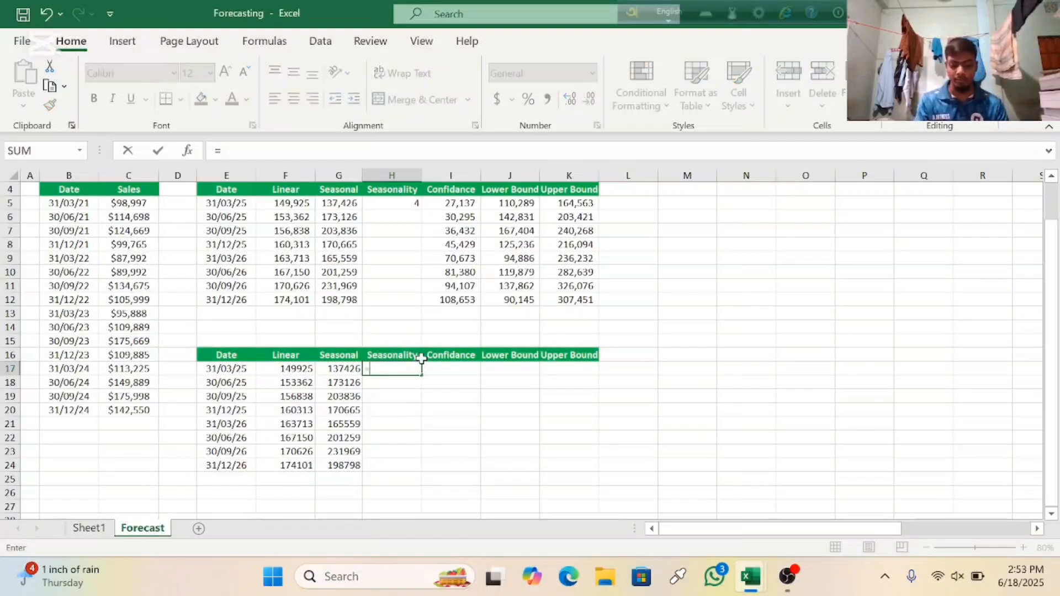
{"action": "type", "text": "for"}
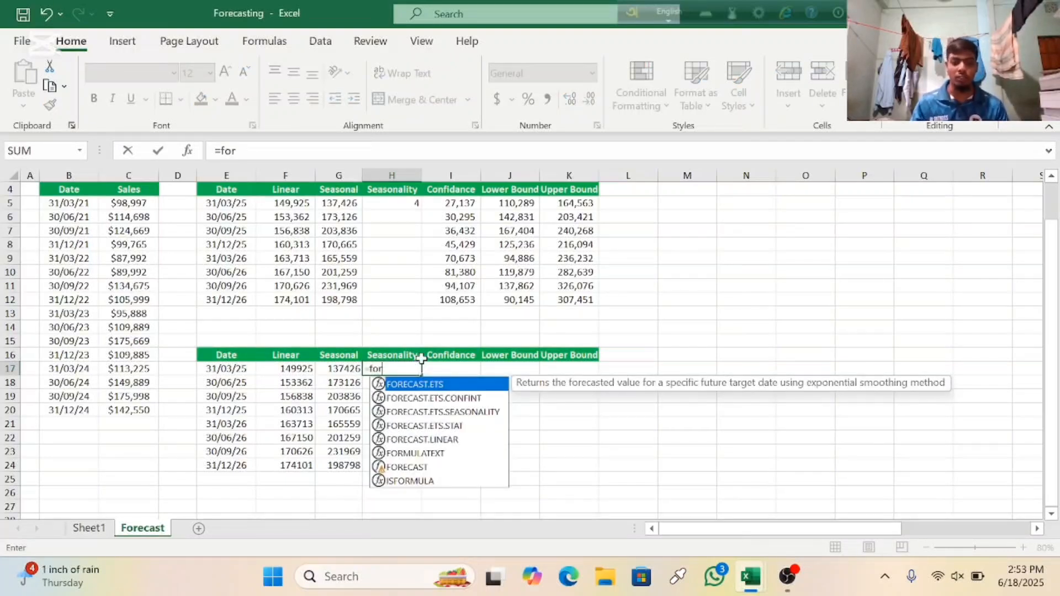
{"action": "left_click", "coordinate": [457, 413]}
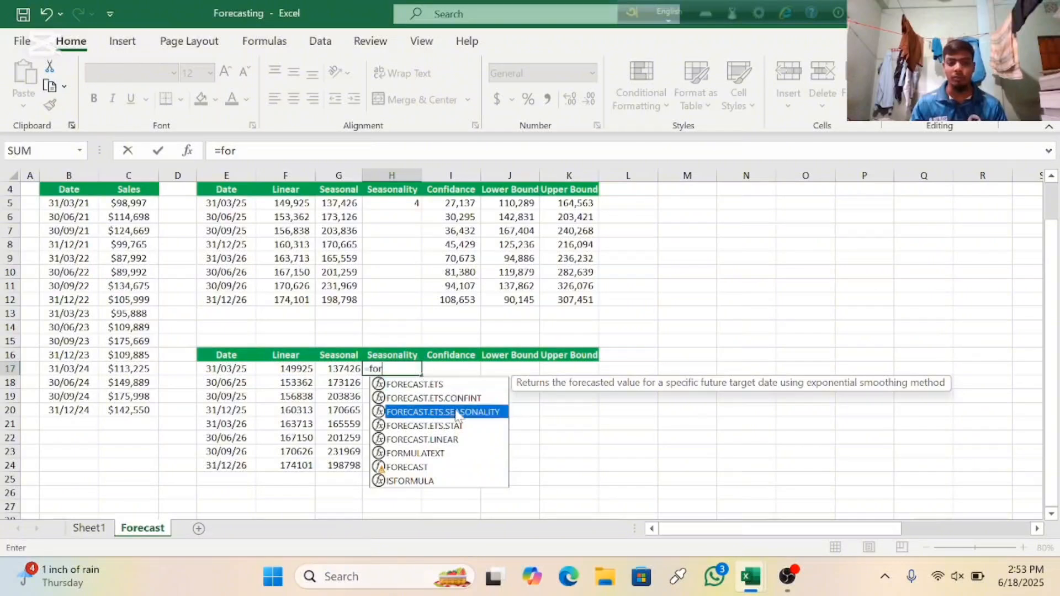
{"action": "double_click", "coordinate": [458, 413]}
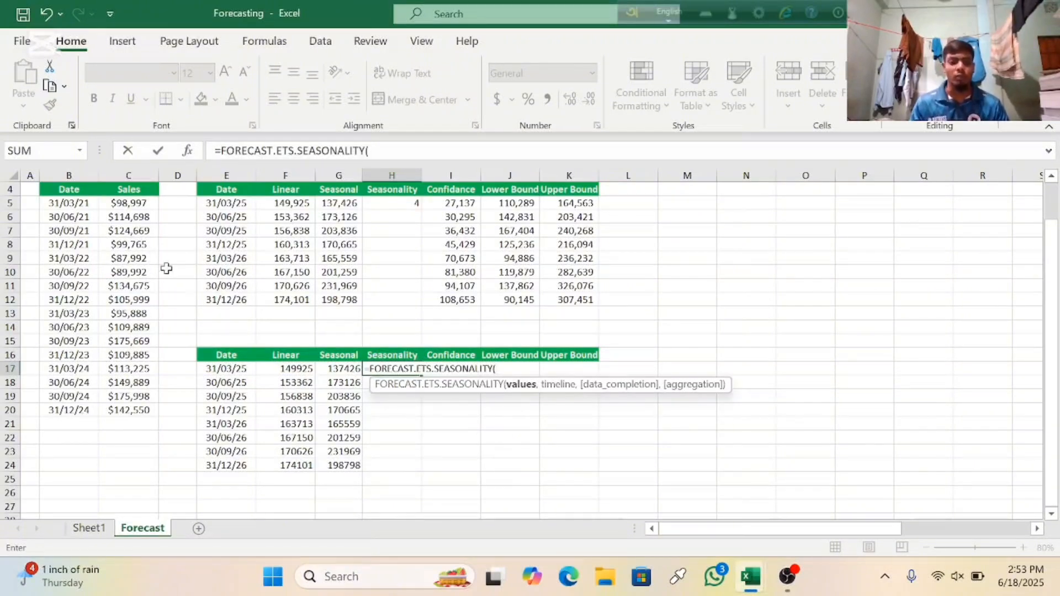
{"action": "left_click", "coordinate": [136, 206]}
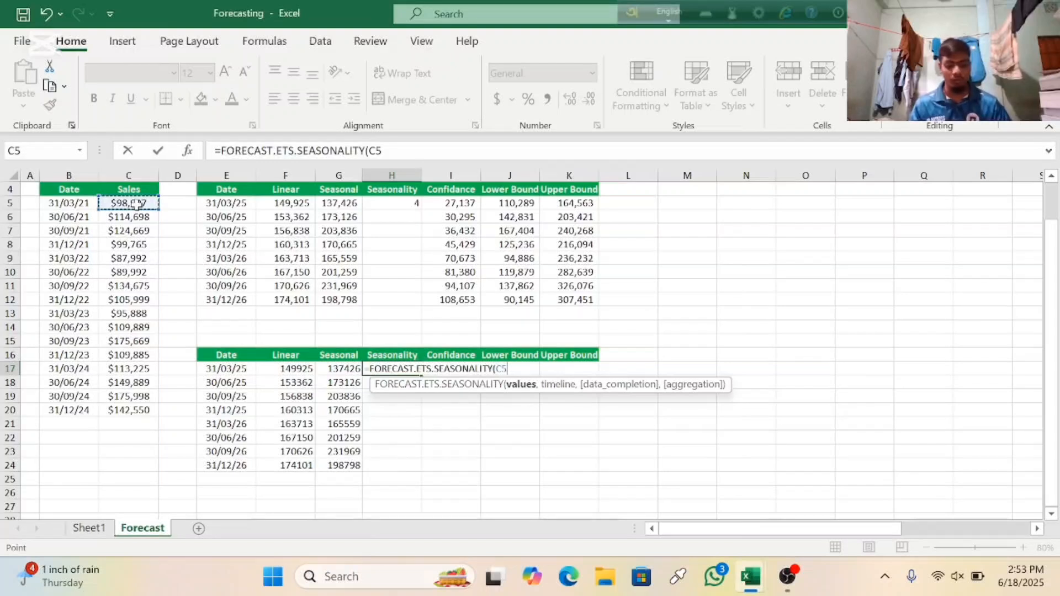
{"action": "key", "text": "ctrl+shift+Down"}
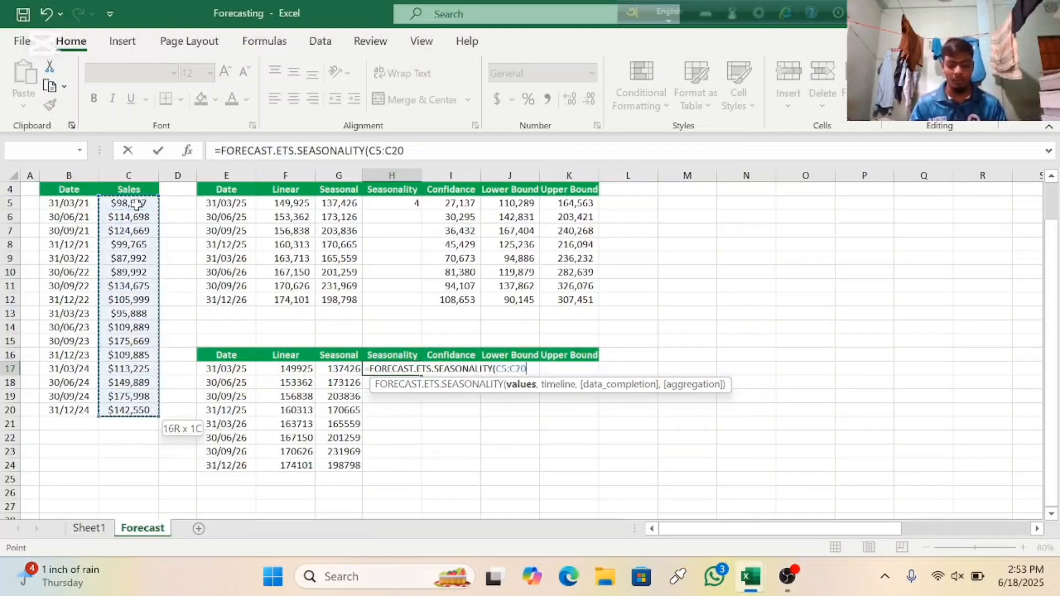
{"action": "type", "text": ","}
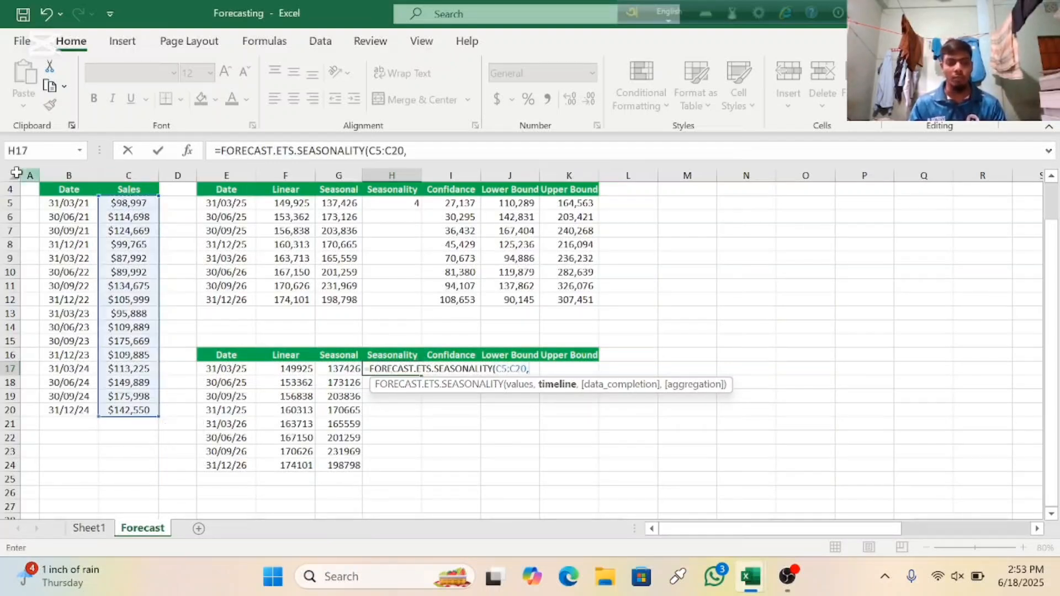
Step: Complete the seasonality formula with the dates B5:B20 as timeline, enter it and reselect H17
{"action": "left_click", "coordinate": [77, 203]}
{"action": "key", "text": "ctrl+shift+Down"}
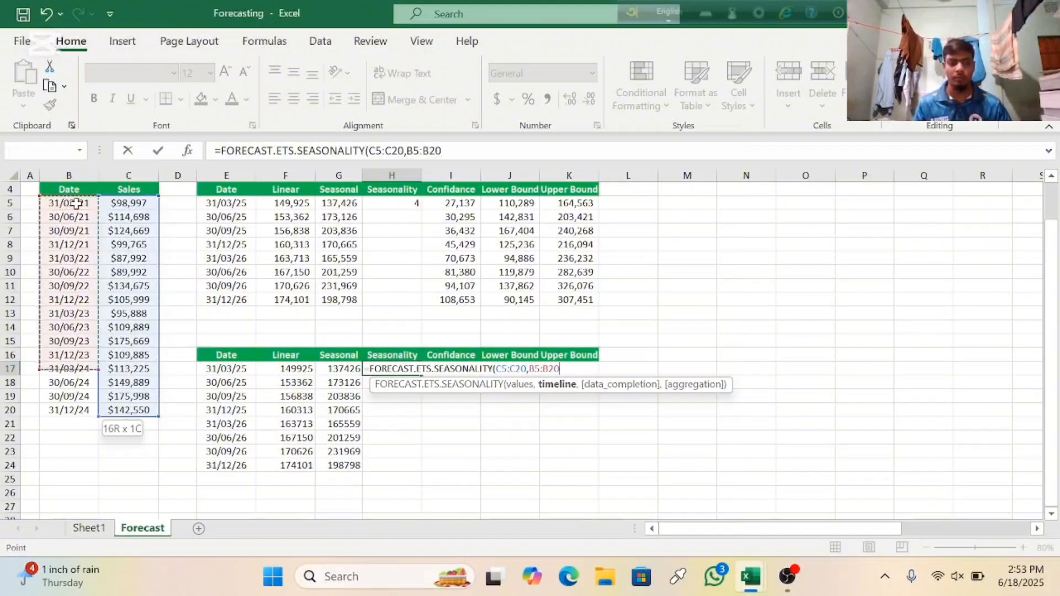
{"action": "type", "text": ")"}
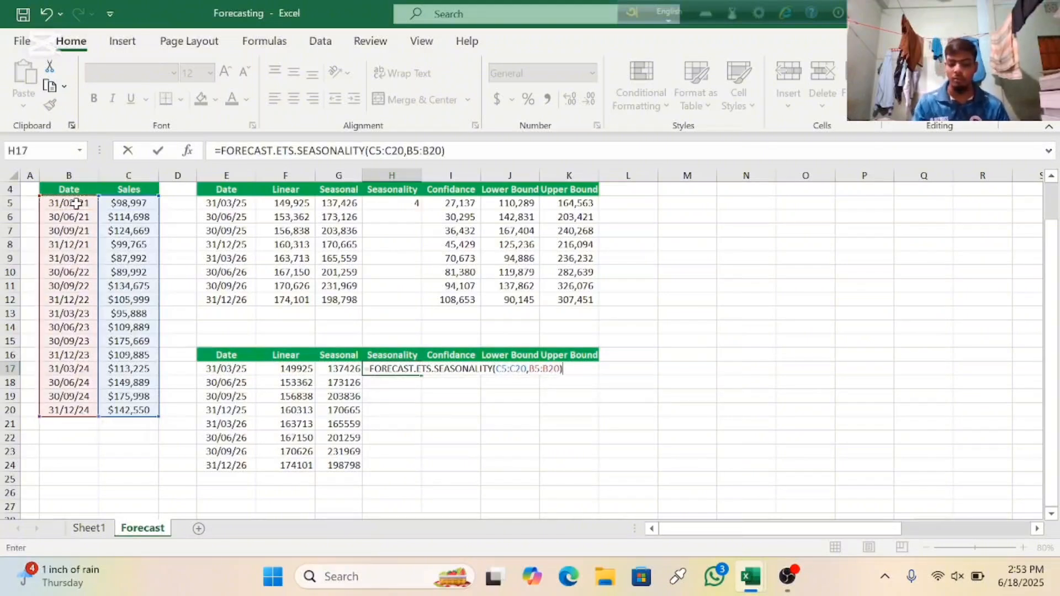
{"action": "key", "text": "Return"}
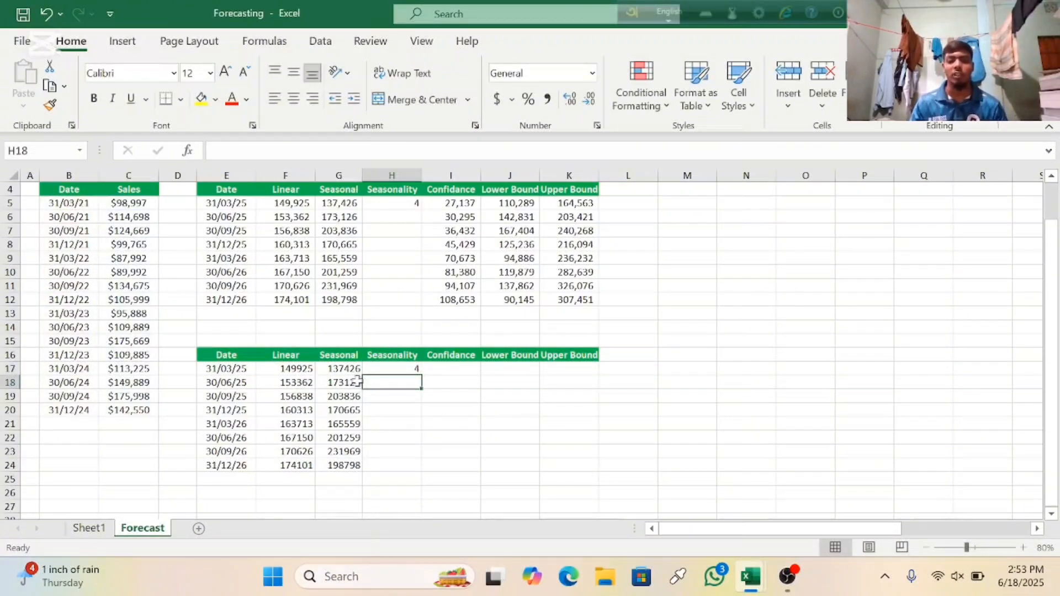
{"action": "left_click", "coordinate": [402, 367]}
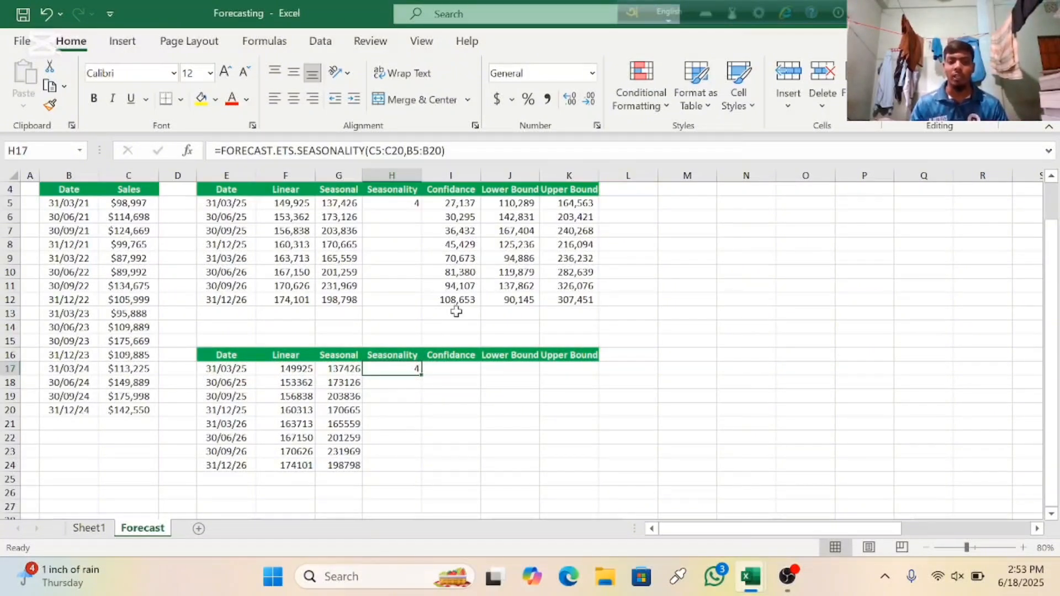
Step: Begin a FORECAST.ETS.CONFINT formula in I17 of the Confidance column with the dates E17:E24 as target_date
{"action": "left_click", "coordinate": [457, 368]}
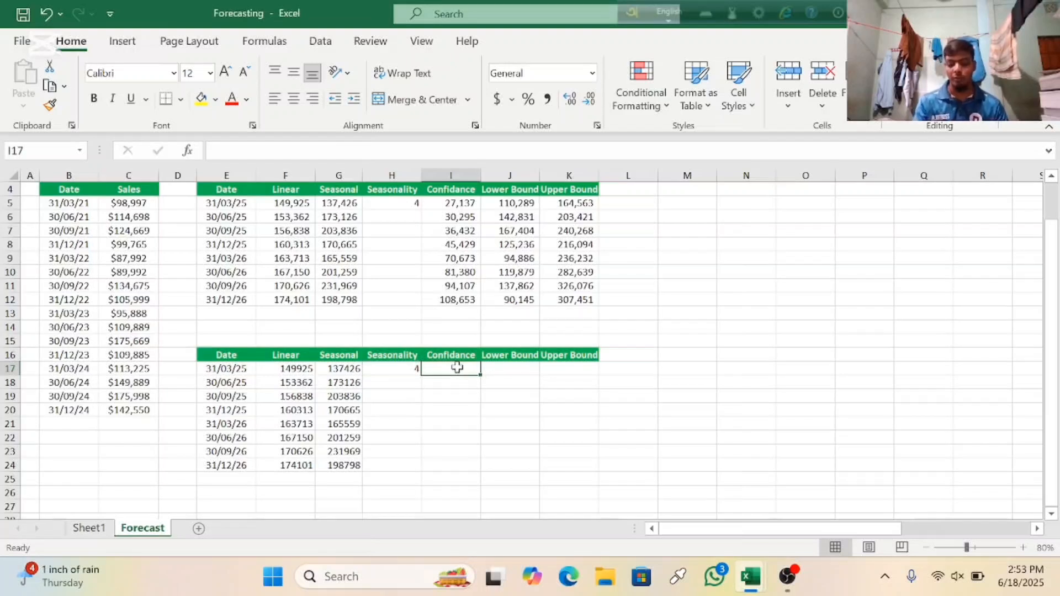
{"action": "type", "text": "=for"}
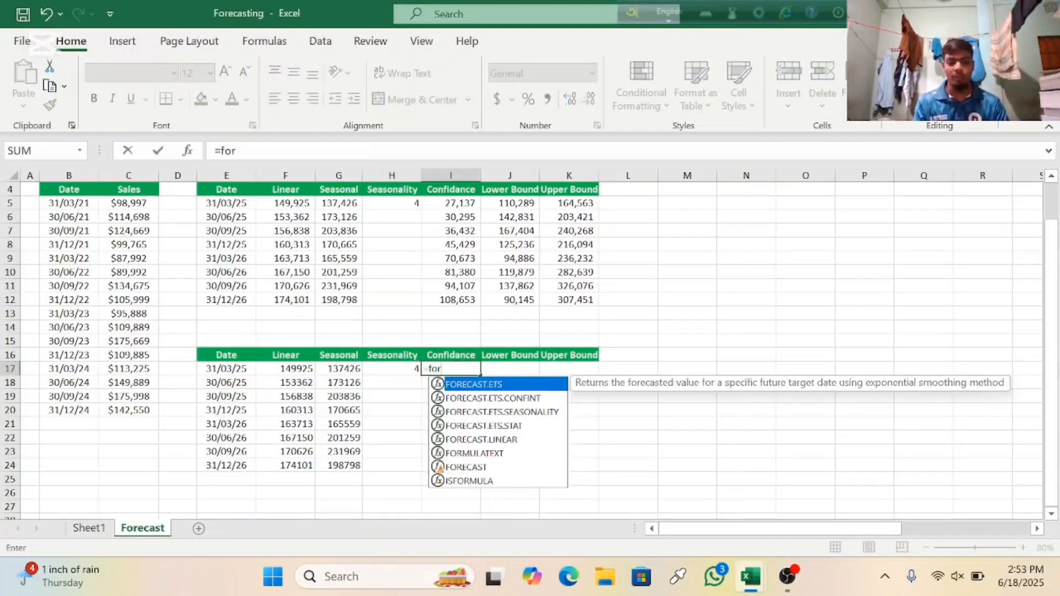
{"action": "left_click", "coordinate": [490, 398]}
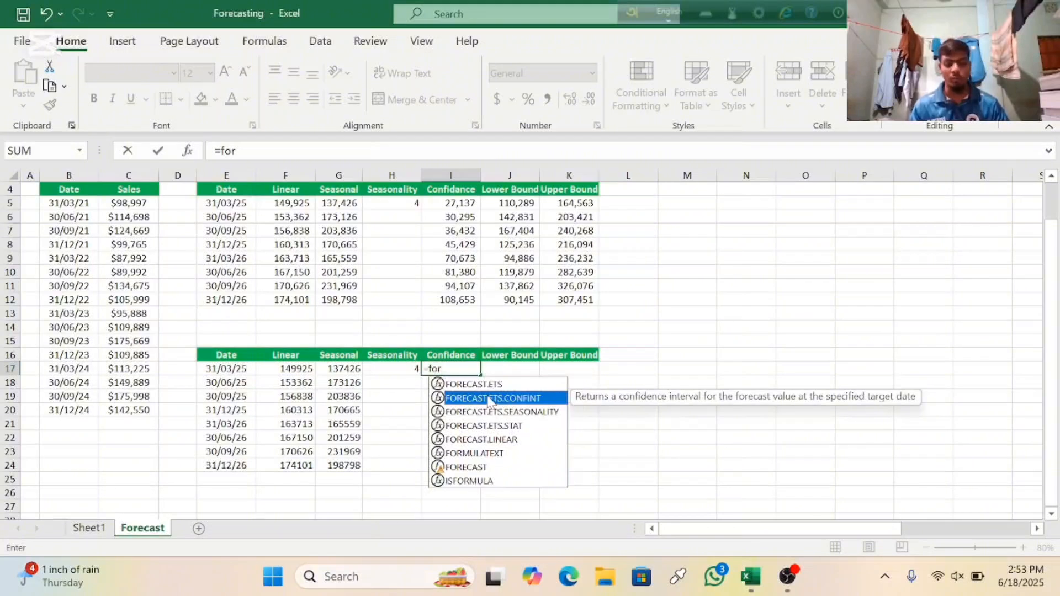
{"action": "double_click", "coordinate": [490, 398]}
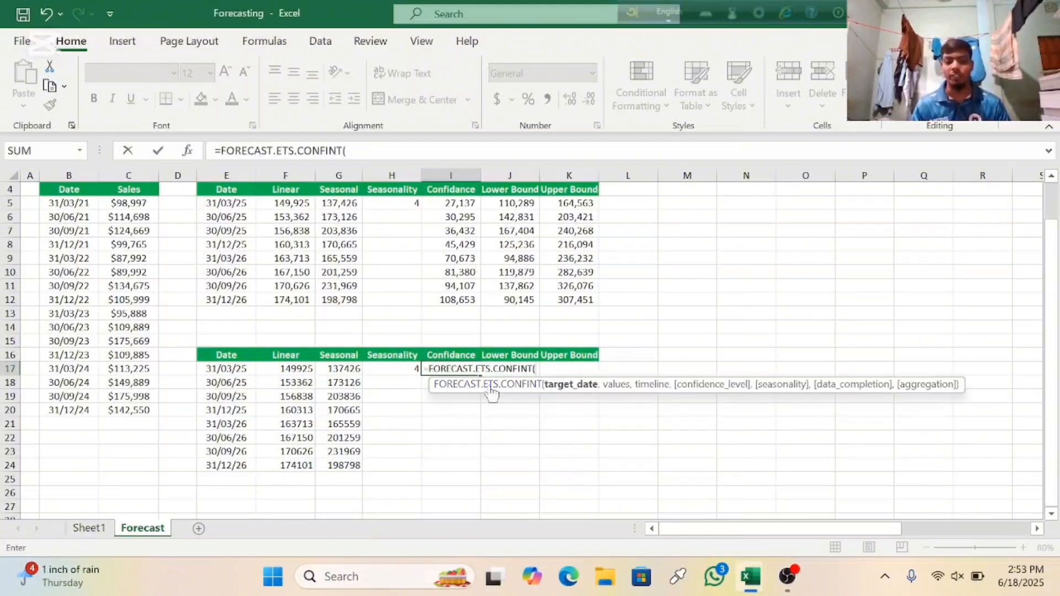
{"action": "left_click", "coordinate": [216, 368]}
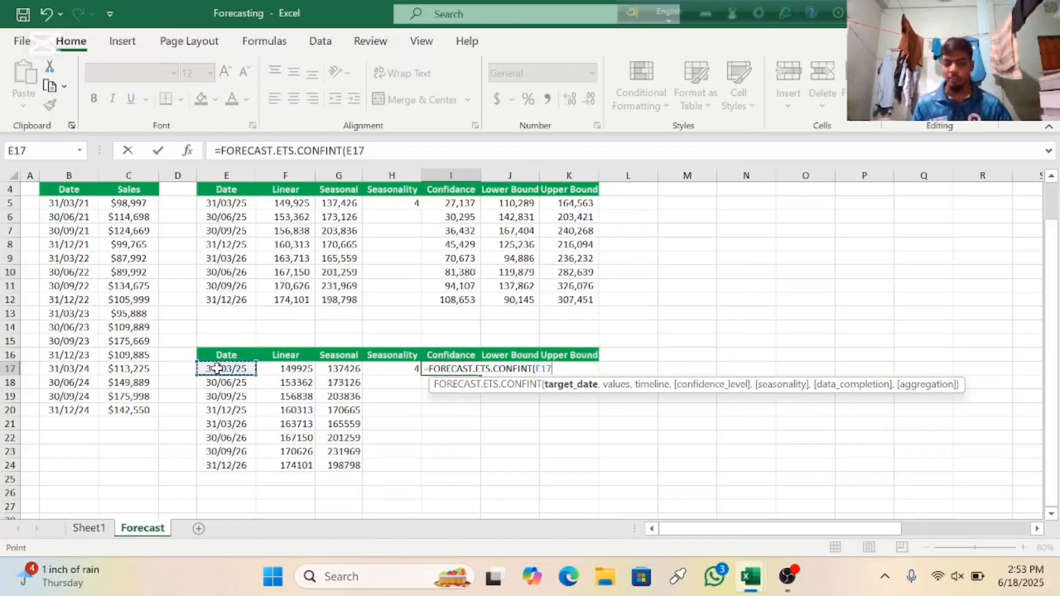
{"action": "left_click_drag", "start_coordinate": [216, 368], "coordinate": [226, 465]}
{"action": "type", "text": ","}
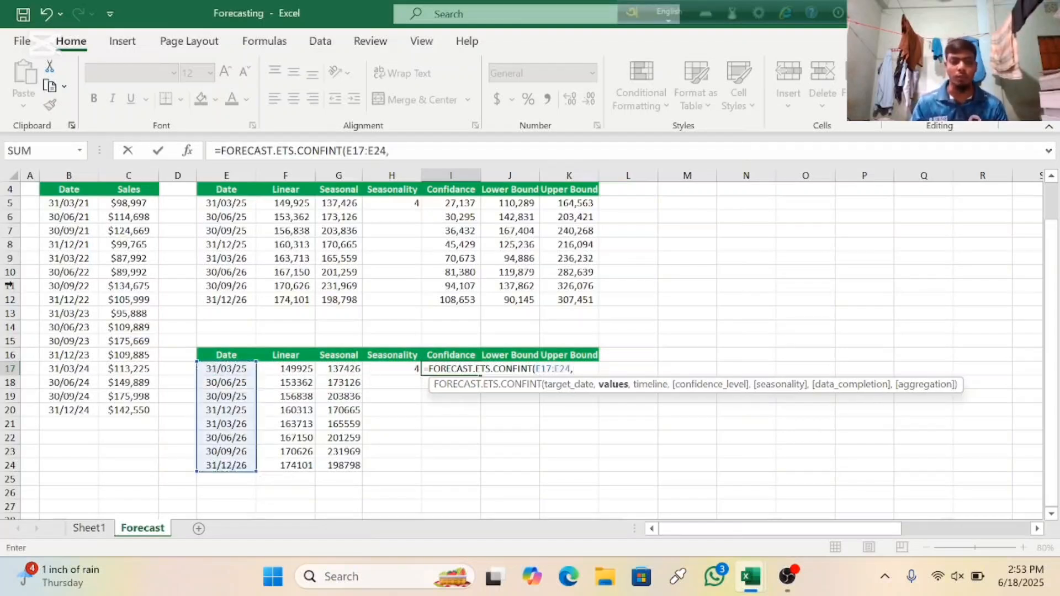
Step: Complete the confidence formula with values C5:C20, timeline B5:B20 and a 90% confidence level, and enter it
{"action": "left_click", "coordinate": [128, 204]}
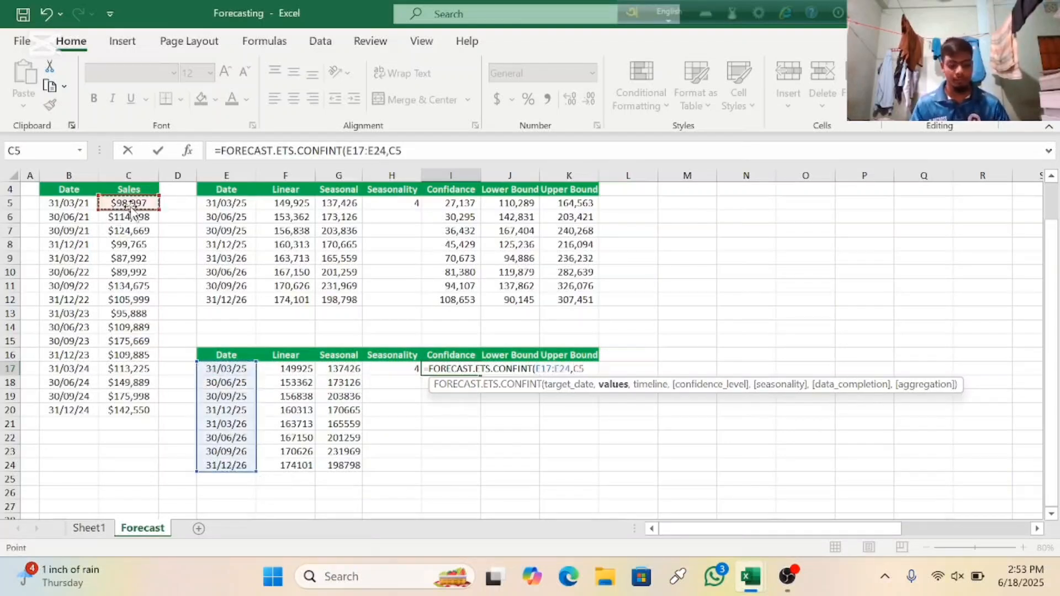
{"action": "key", "text": "ctrl+shift+Down"}
{"action": "type", "text": ","}
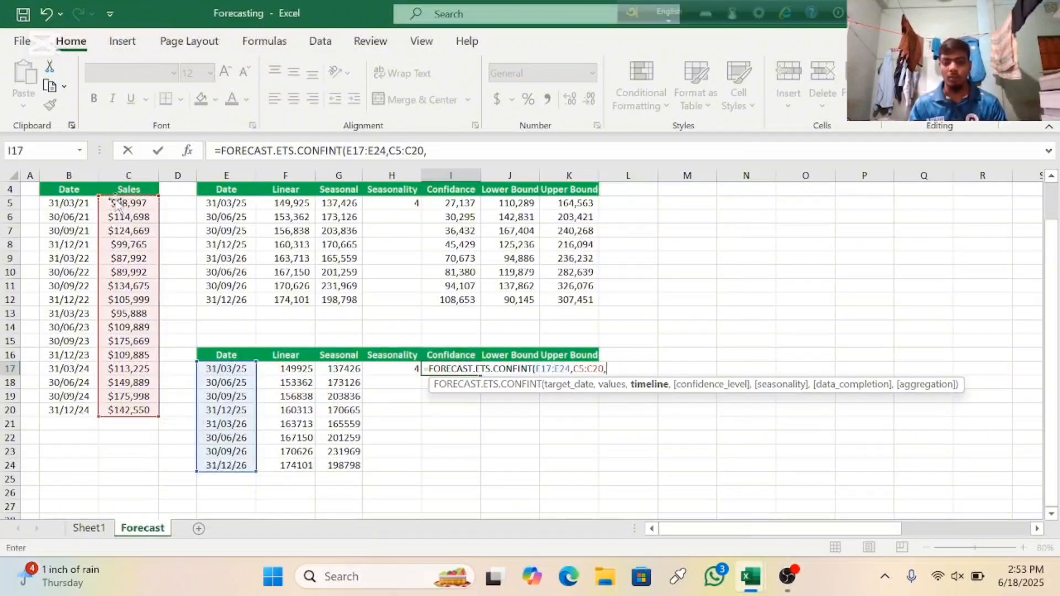
{"action": "left_click", "coordinate": [68, 203]}
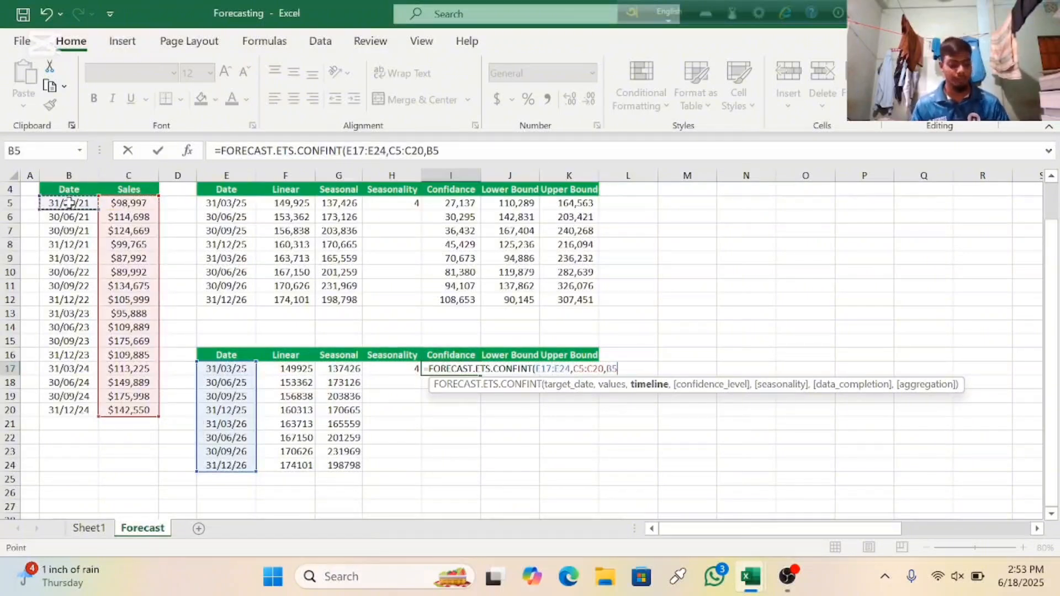
{"action": "key", "text": "ctrl+shift+Down"}
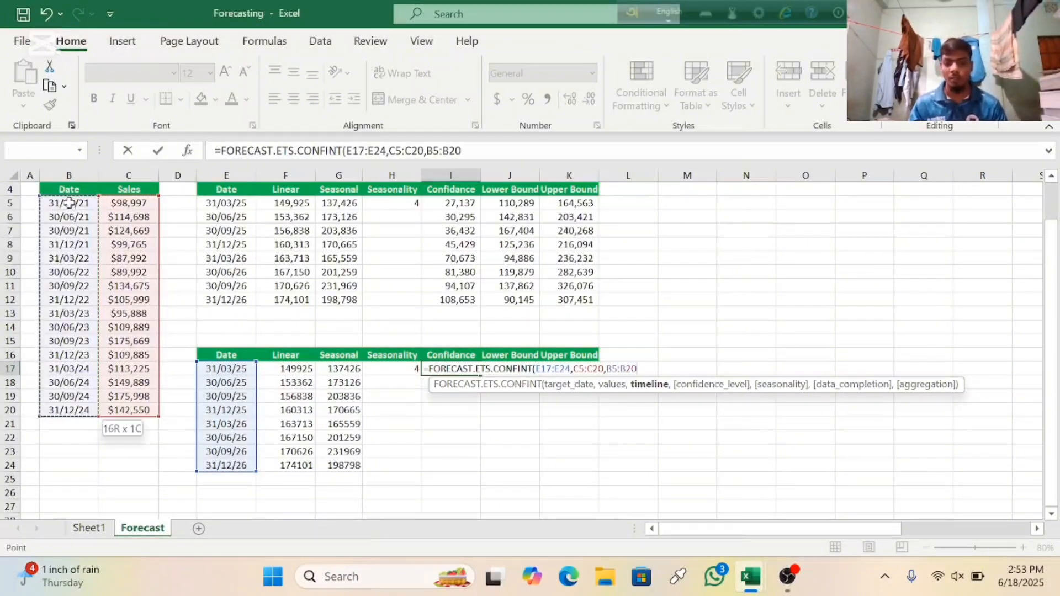
{"action": "type", "text": ",90%"}
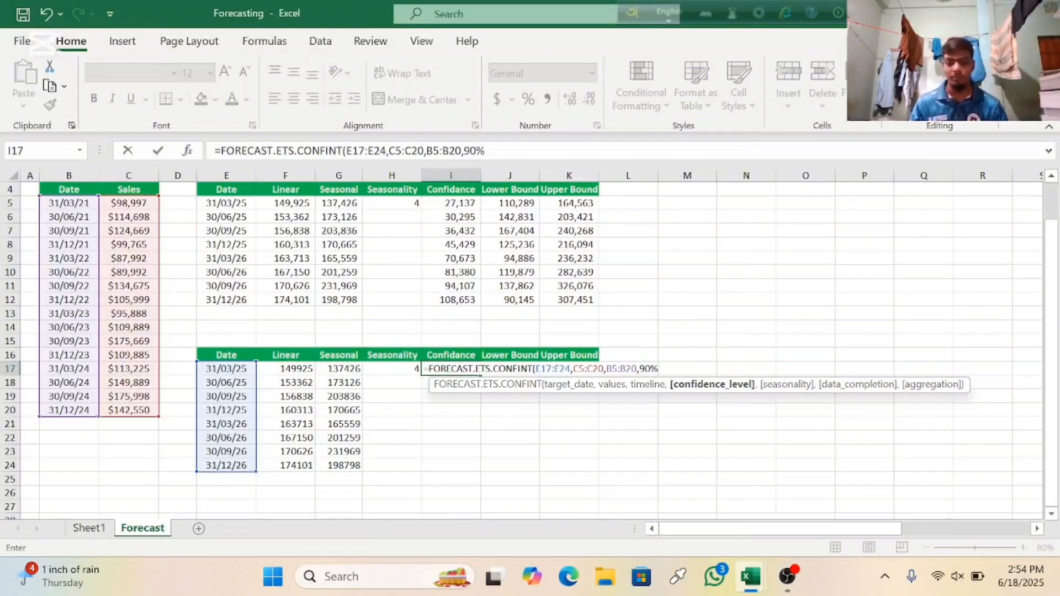
{"action": "type", "text": ")"}
{"action": "key", "text": "Return"}
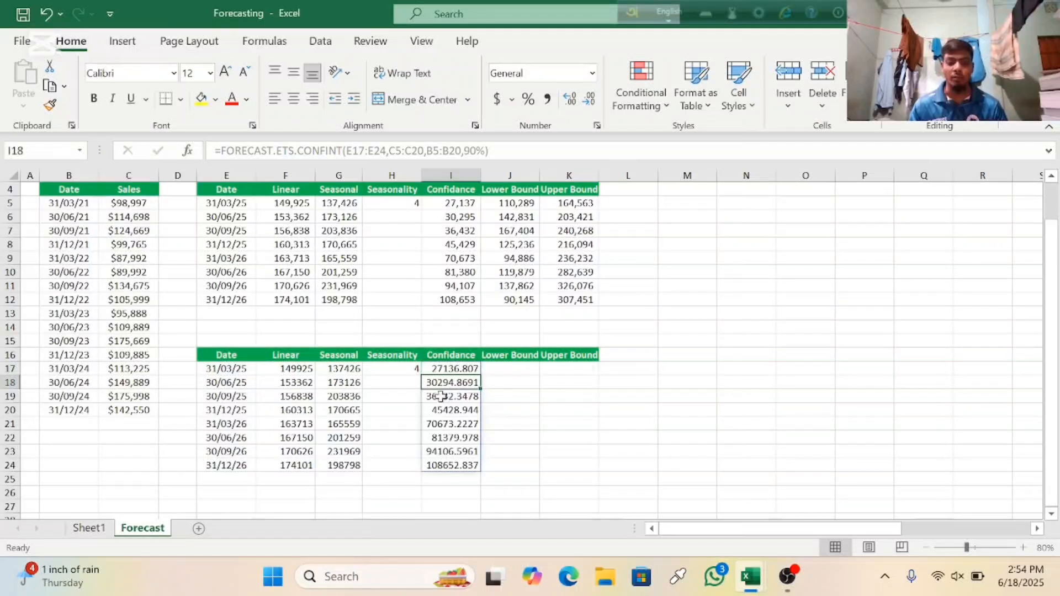
Step: Remove the decimals from the first three confidence values, I17, I18 and I19
{"action": "left_click", "coordinate": [440, 365]}
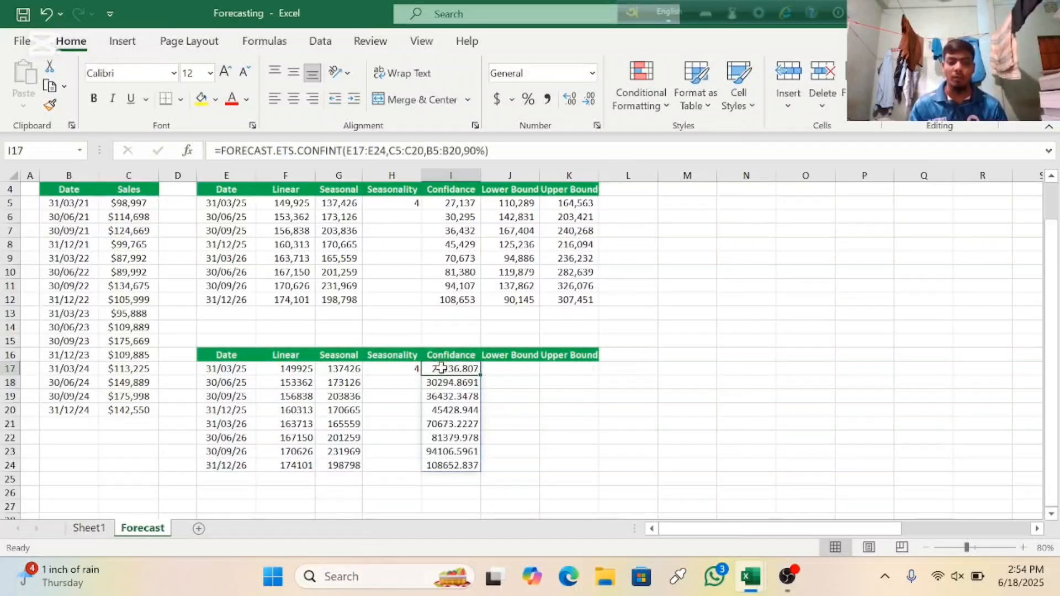
{"action": "left_click", "coordinate": [591, 102]}
{"action": "left_click", "coordinate": [590, 102]}
{"action": "left_click", "coordinate": [590, 103]}
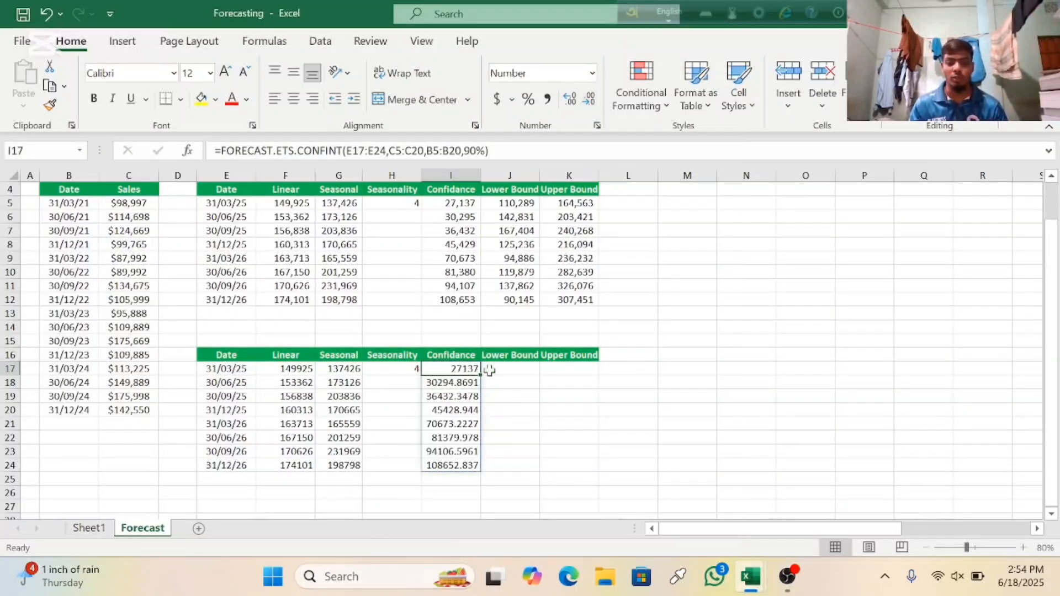
{"action": "left_click", "coordinate": [468, 383]}
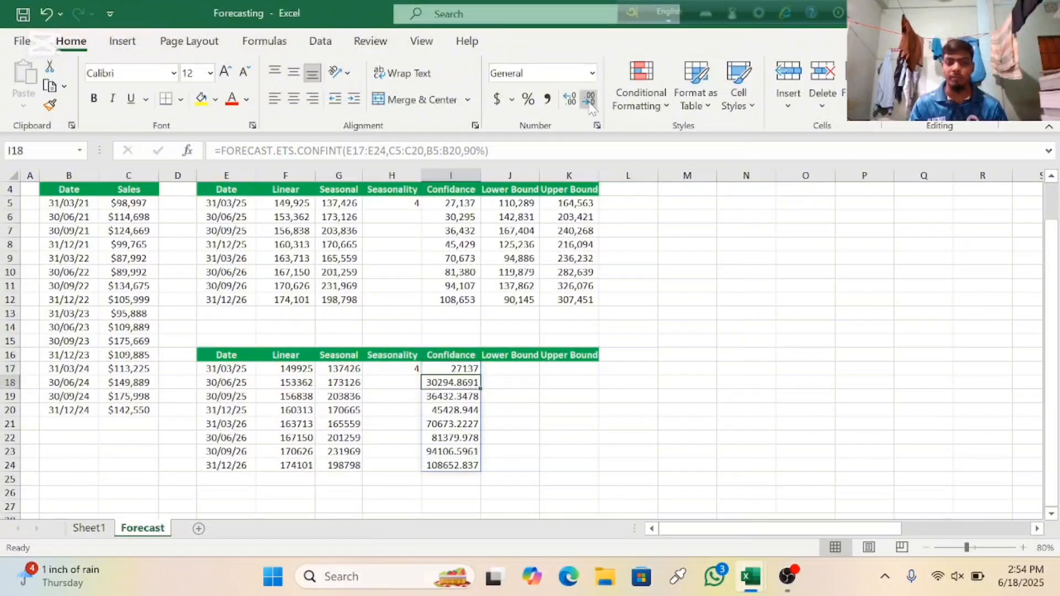
{"action": "left_click", "coordinate": [589, 101]}
{"action": "left_click", "coordinate": [590, 101]}
{"action": "left_click", "coordinate": [589, 101]}
{"action": "left_click", "coordinate": [589, 101]}
{"action": "key", "text": "Down"}
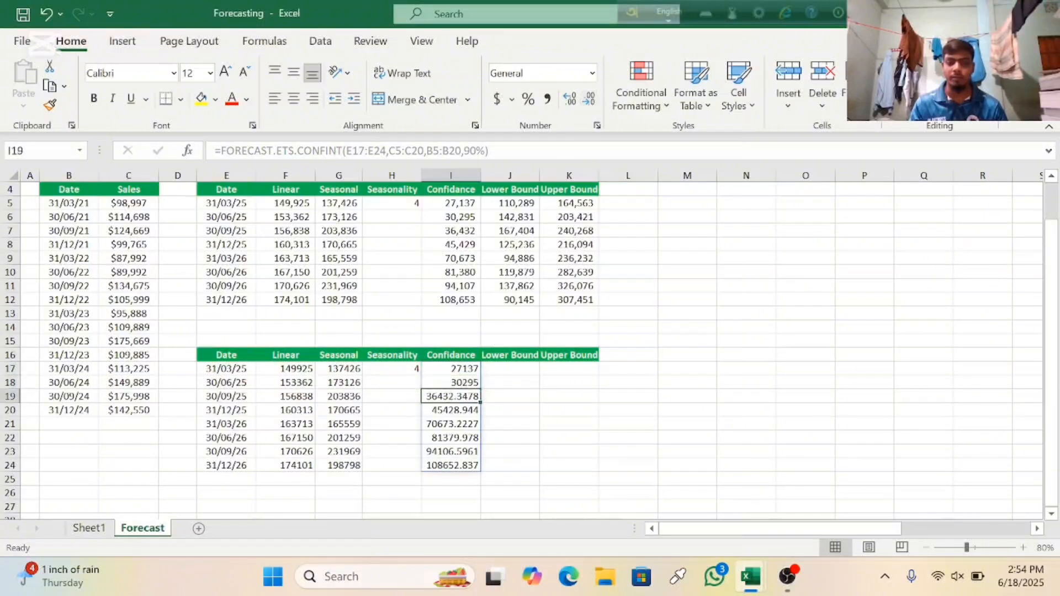
{"action": "left_click", "coordinate": [590, 101]}
Step: Format the confidence values in I20 and I21 with zero decimal places
{"action": "left_click", "coordinate": [589, 101]}
{"action": "left_click", "coordinate": [589, 101]}
{"action": "left_click", "coordinate": [590, 101]}
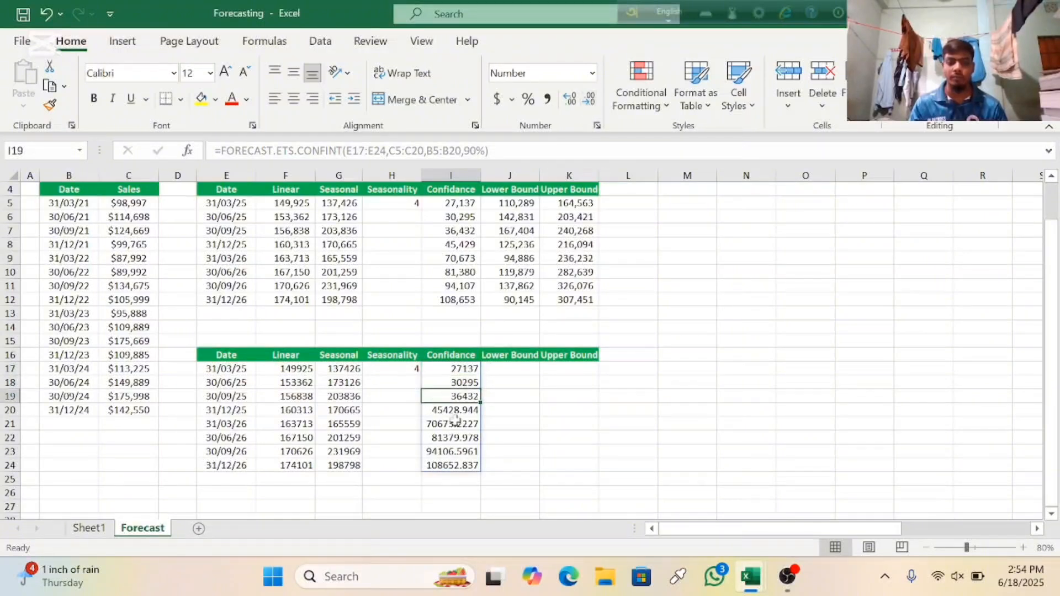
{"action": "left_click", "coordinate": [456, 413]}
{"action": "left_click", "coordinate": [589, 101]}
{"action": "left_click", "coordinate": [589, 101]}
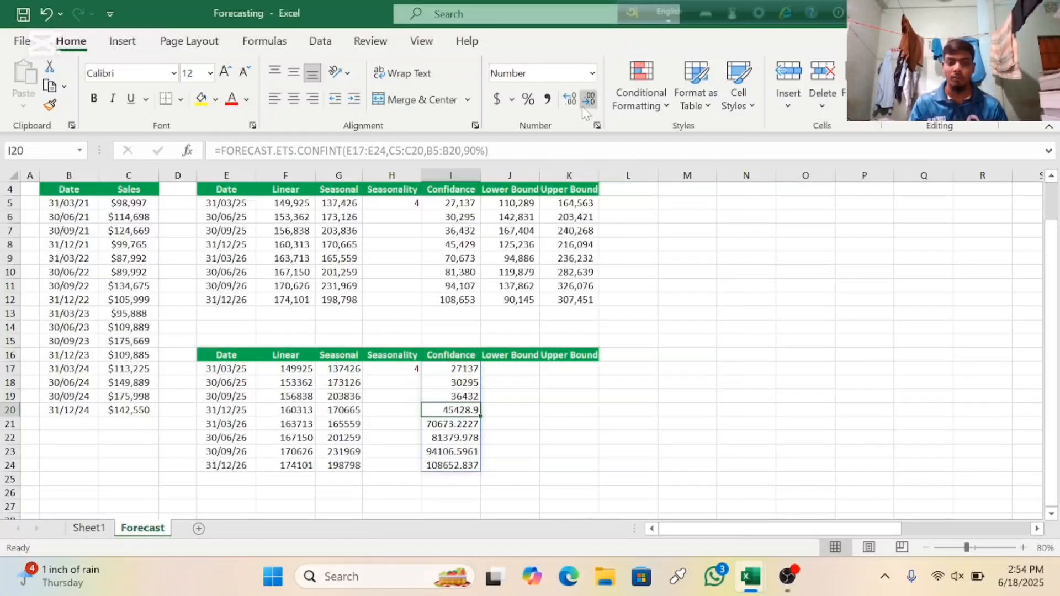
{"action": "left_click", "coordinate": [589, 101]}
{"action": "left_click", "coordinate": [457, 423]}
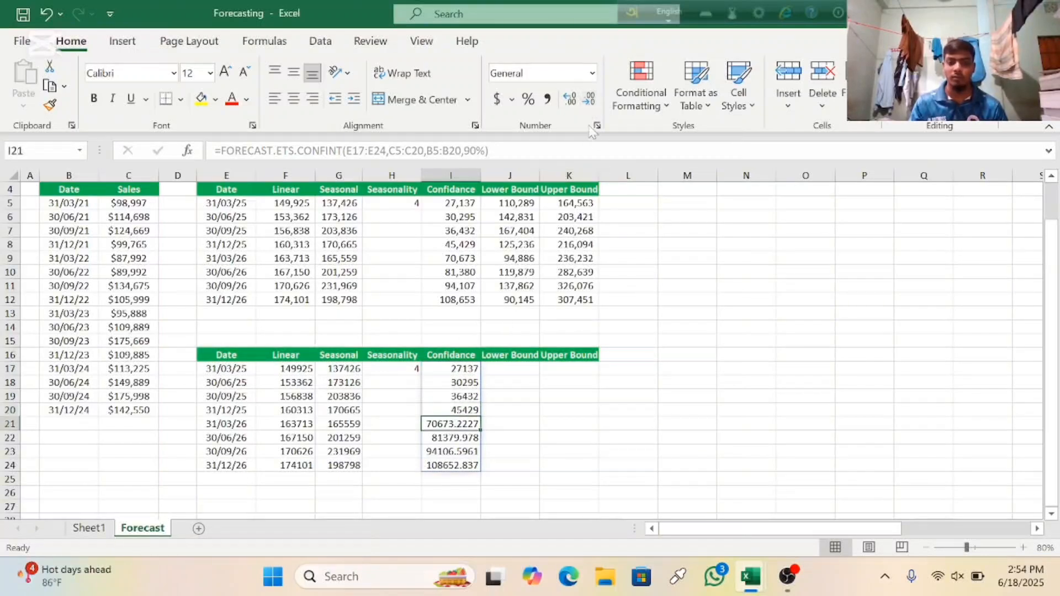
{"action": "left_click", "coordinate": [589, 101]}
{"action": "left_click", "coordinate": [590, 101]}
{"action": "left_click", "coordinate": [590, 101]}
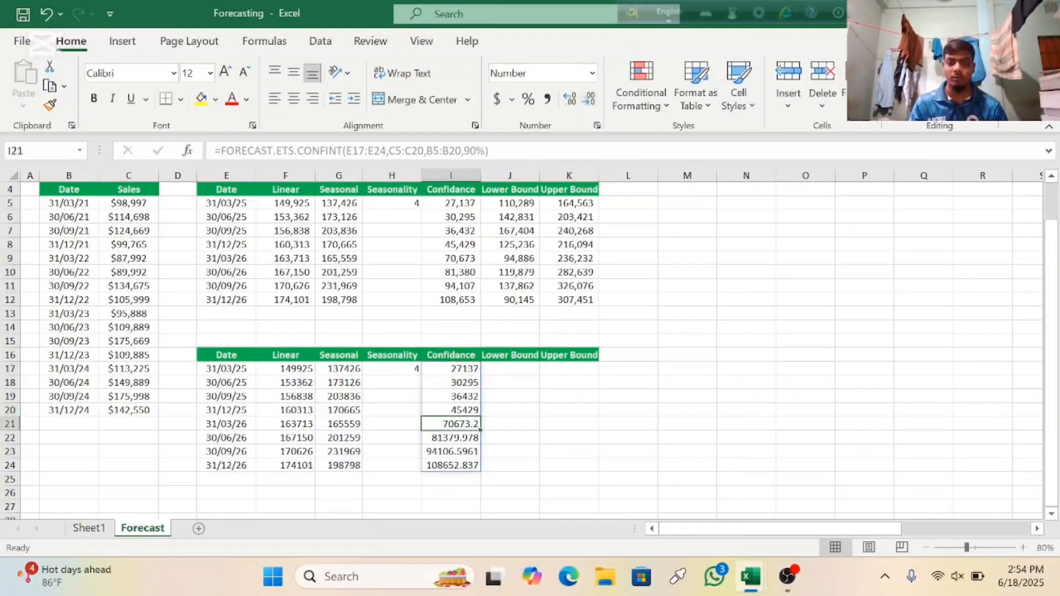
Step: Remove the decimals from the last three confidence values, I22, I23 and I24
{"action": "left_click", "coordinate": [589, 101]}
{"action": "left_click", "coordinate": [456, 437]}
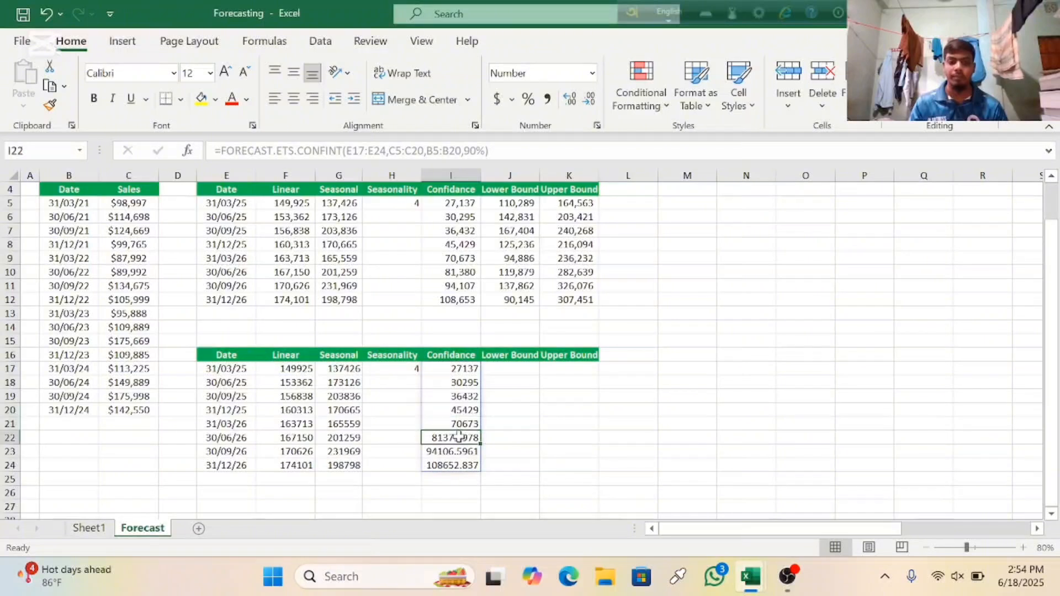
{"action": "left_click", "coordinate": [589, 101]}
{"action": "left_click", "coordinate": [589, 101]}
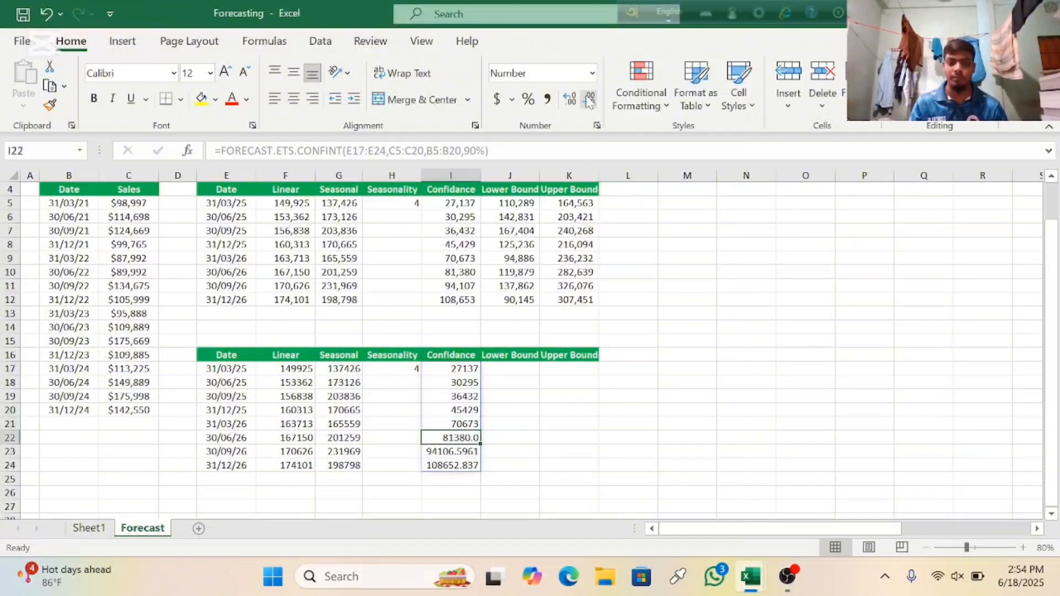
{"action": "left_click", "coordinate": [590, 101]}
{"action": "left_click", "coordinate": [443, 450]}
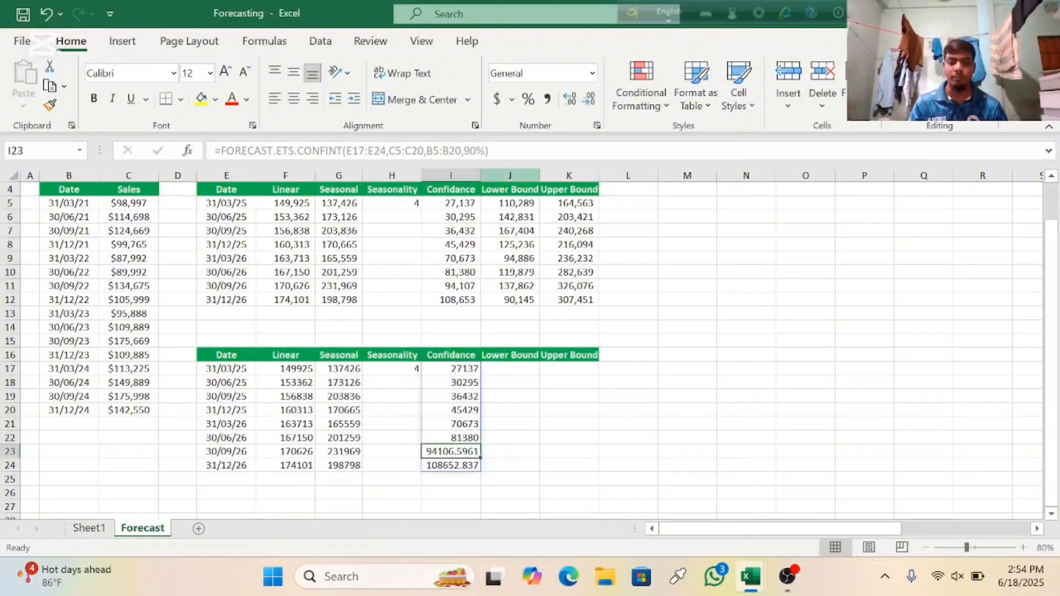
{"action": "left_click", "coordinate": [589, 101]}
{"action": "left_click", "coordinate": [590, 101]}
{"action": "left_click", "coordinate": [589, 101]}
{"action": "left_click", "coordinate": [589, 101]}
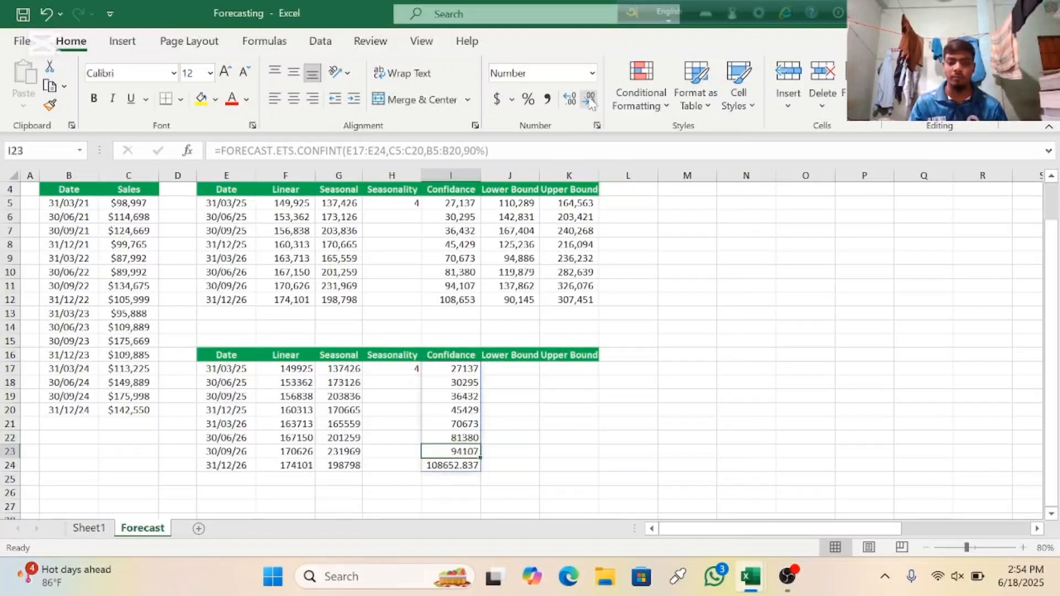
{"action": "left_click", "coordinate": [444, 466]}
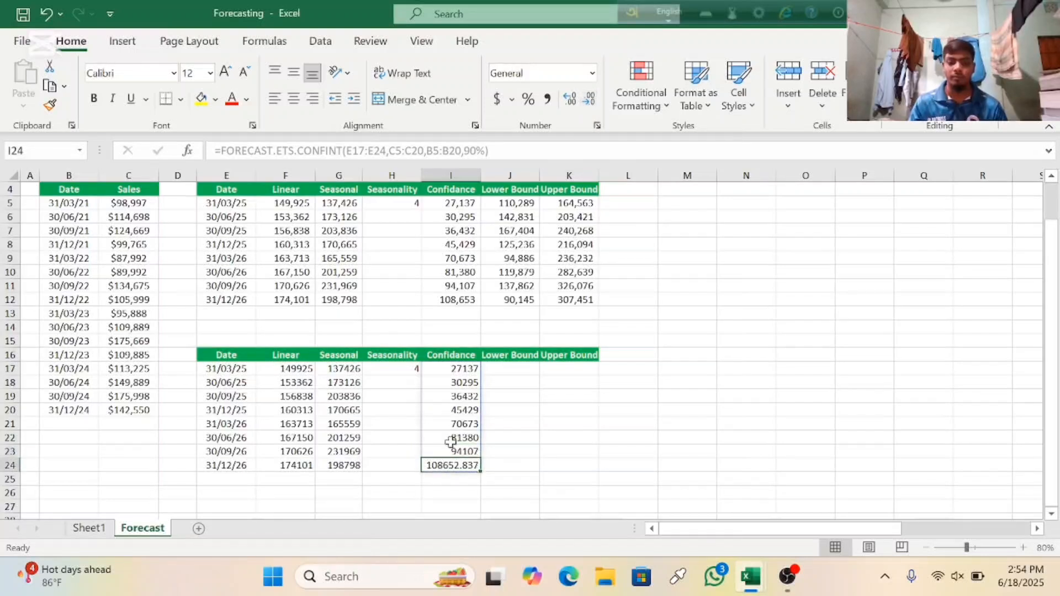
{"action": "left_click", "coordinate": [590, 101]}
{"action": "left_click", "coordinate": [589, 101]}
{"action": "left_click", "coordinate": [590, 101]}
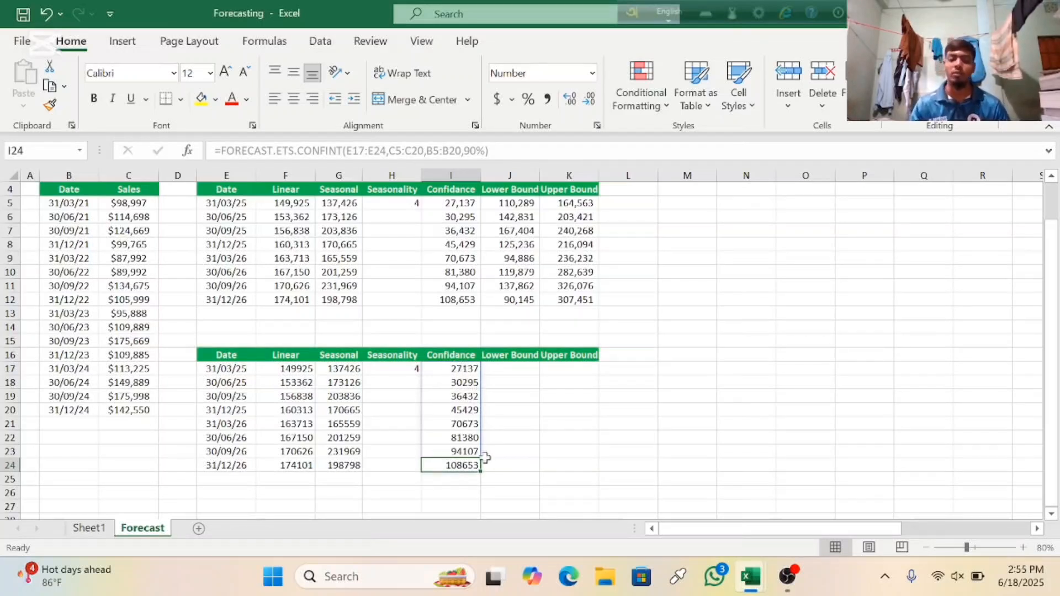
Step: Enter the lower bound formula =G17-I17 in J17, following the first table's formula, and fill it down to J24
{"action": "left_click", "coordinate": [515, 370]}
{"action": "left_click", "coordinate": [572, 369]}
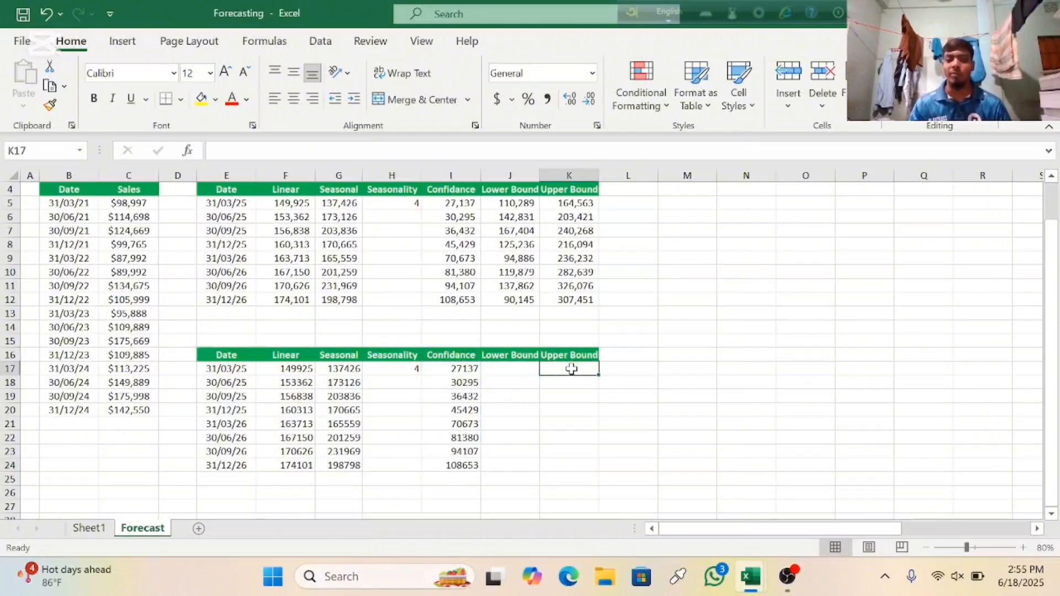
{"action": "left_click", "coordinate": [507, 370]}
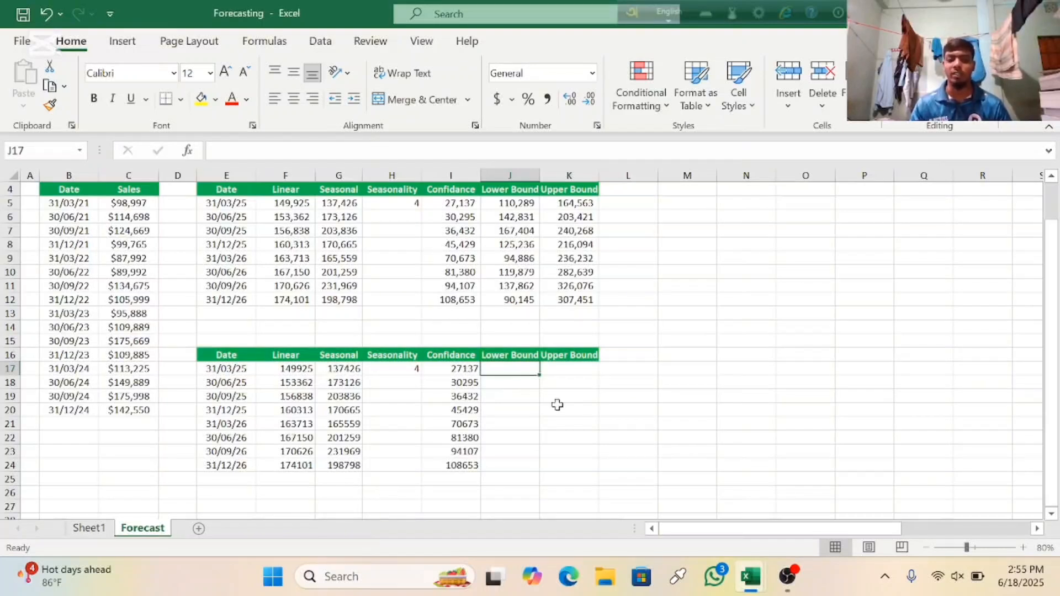
{"action": "left_click", "coordinate": [526, 207]}
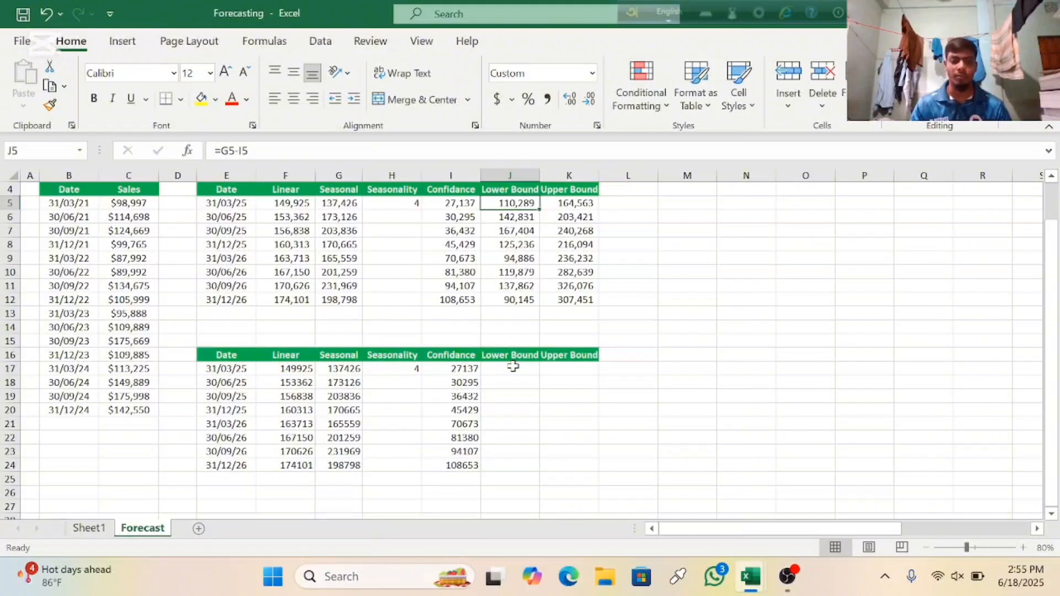
{"action": "left_click", "coordinate": [512, 366]}
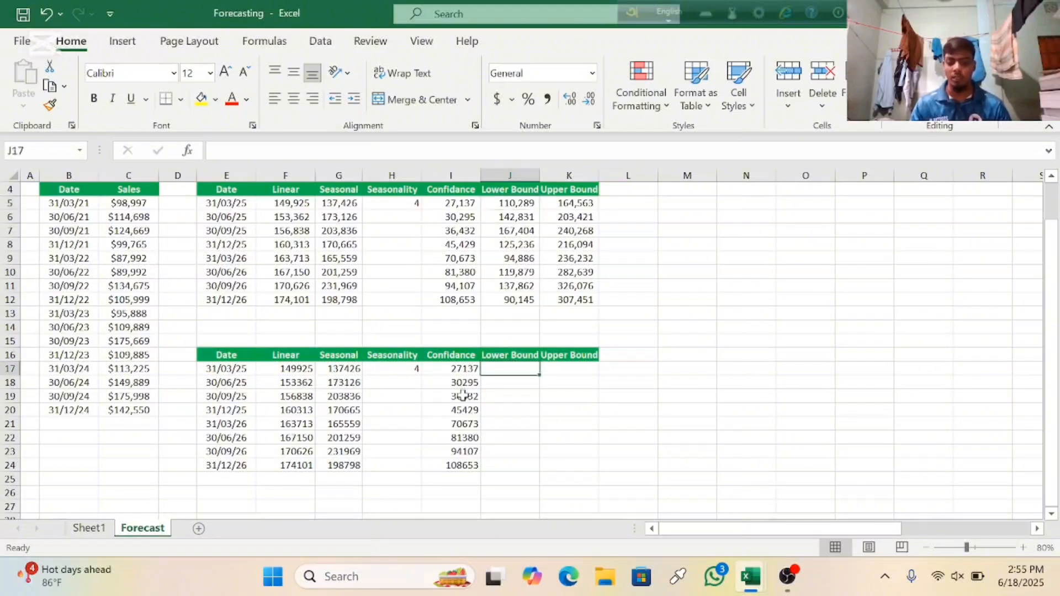
{"action": "type", "text": "="}
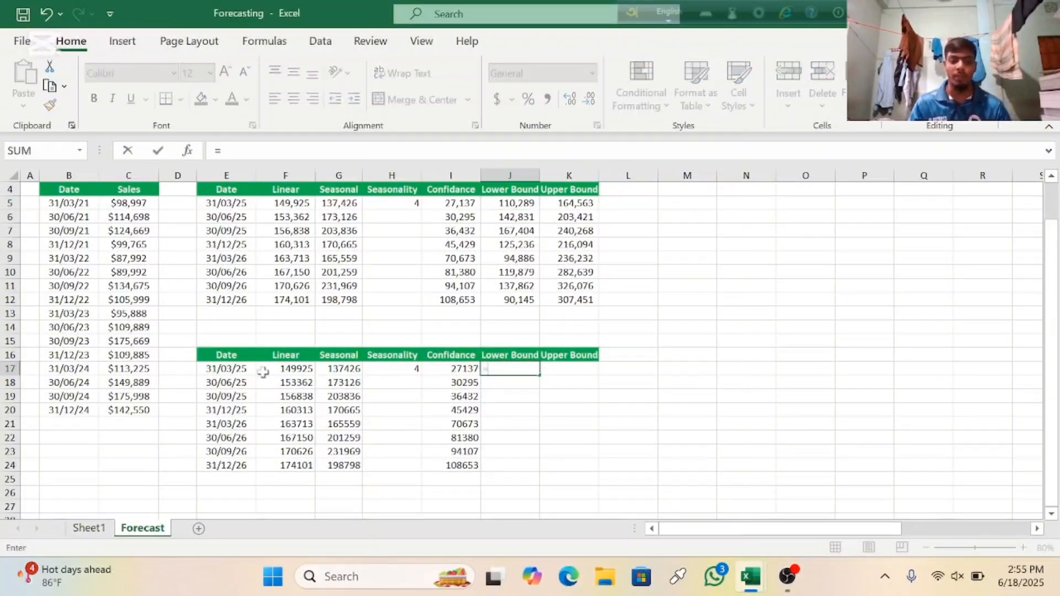
{"action": "left_click", "coordinate": [343, 369]}
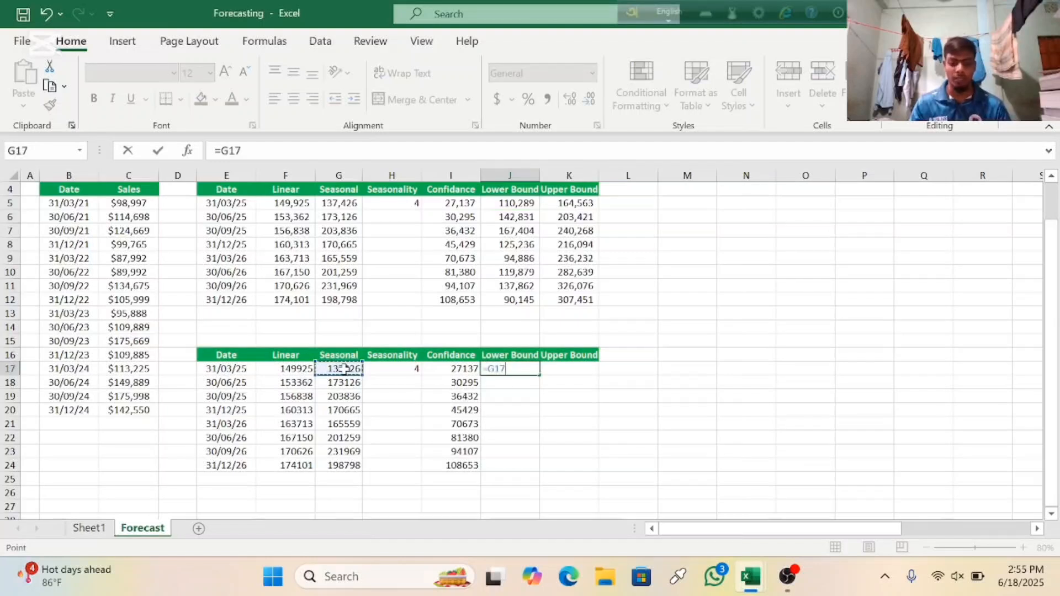
{"action": "type", "text": "-"}
{"action": "left_click", "coordinate": [454, 366]}
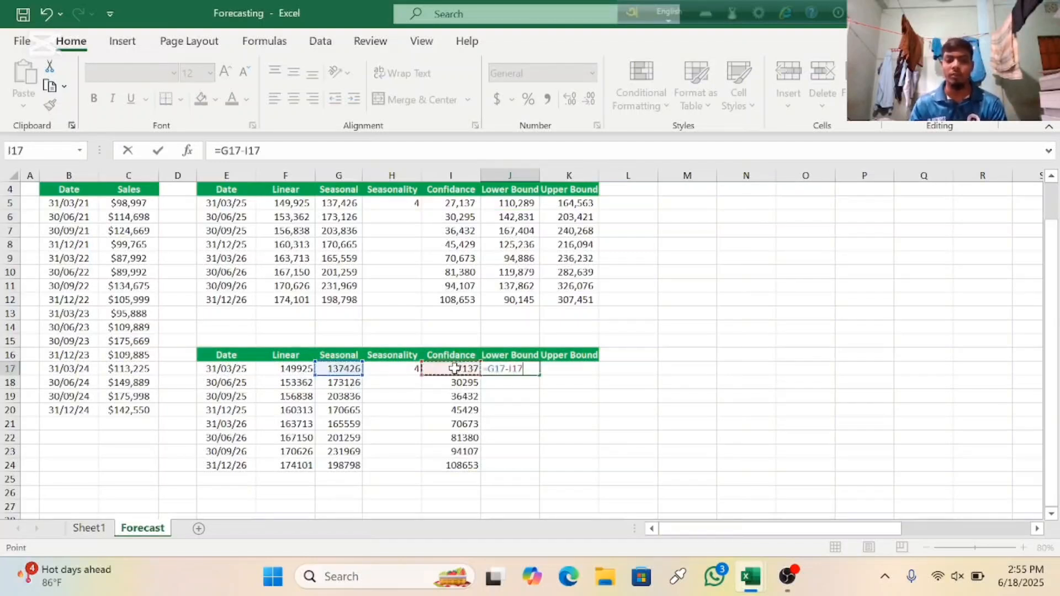
{"action": "key", "text": "Return"}
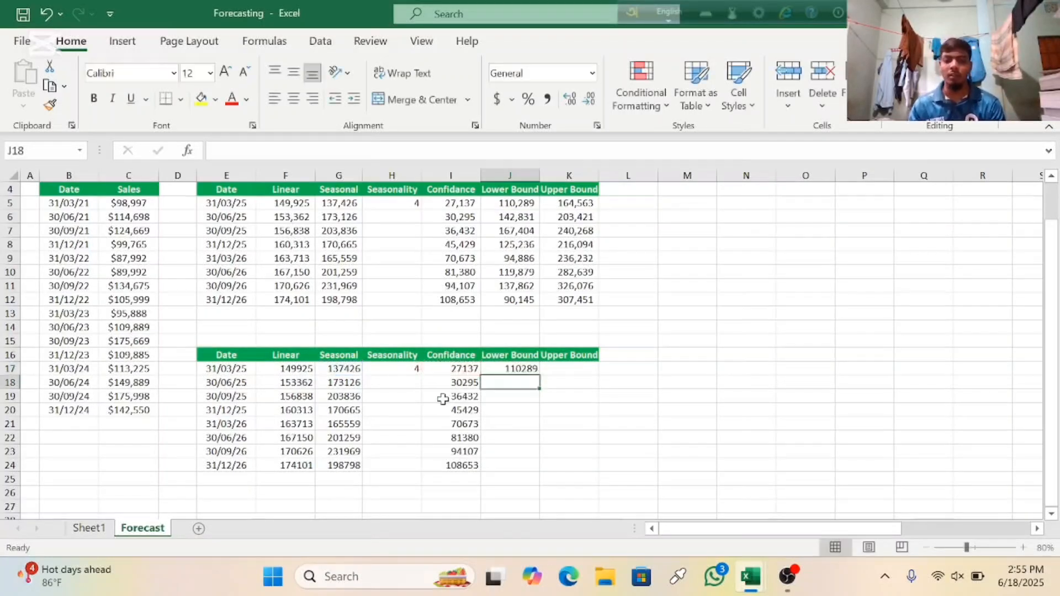
{"action": "left_click", "coordinate": [531, 369]}
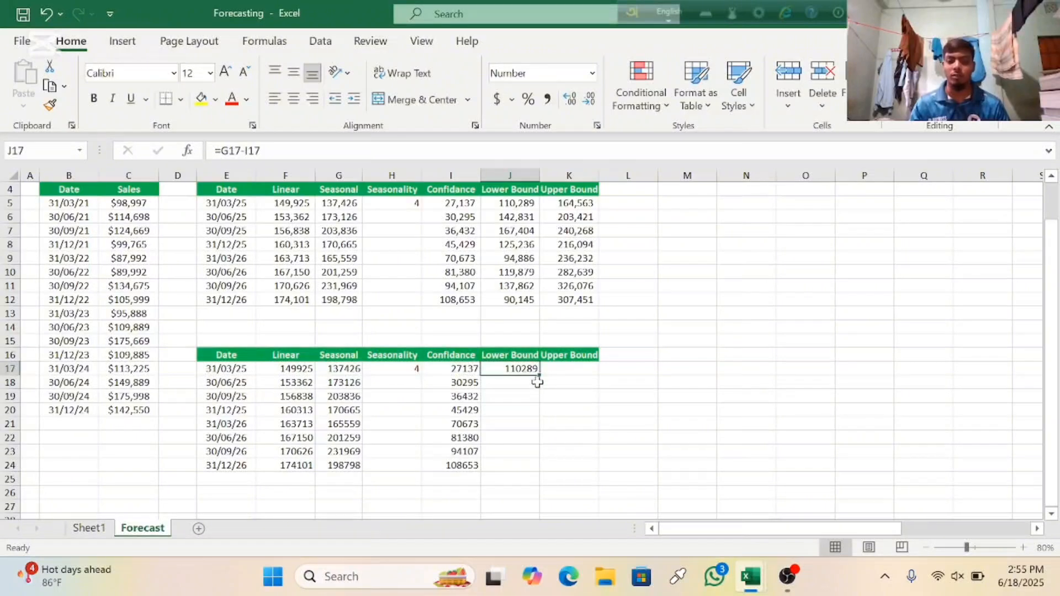
{"action": "left_click_drag", "start_coordinate": [540, 376], "coordinate": [547, 472]}
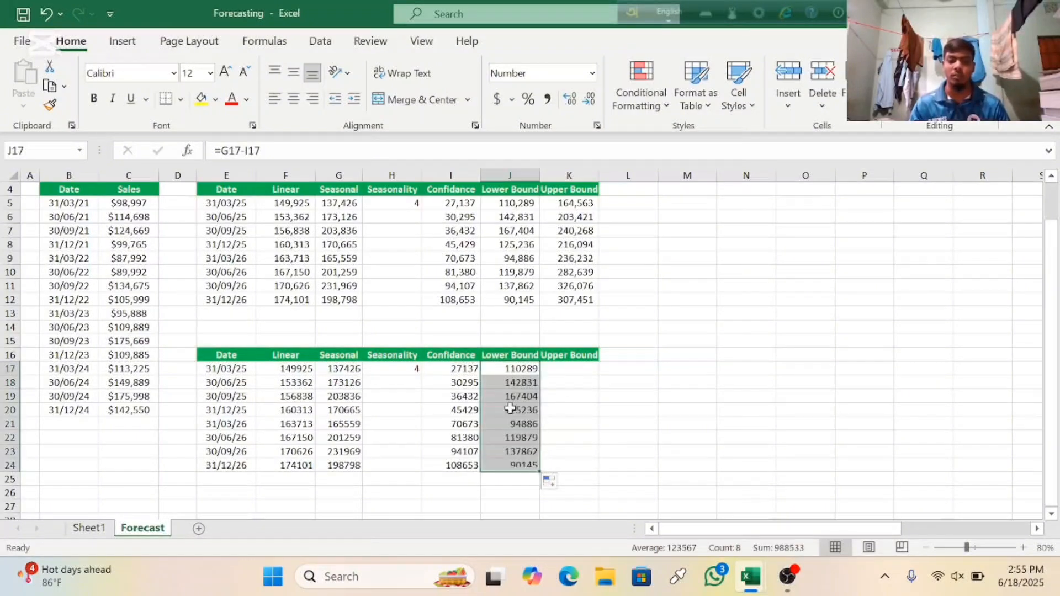
Step: Enter the upper bound formula =G17+I17 in K17 and fill it down to K24
{"action": "left_click", "coordinate": [561, 369]}
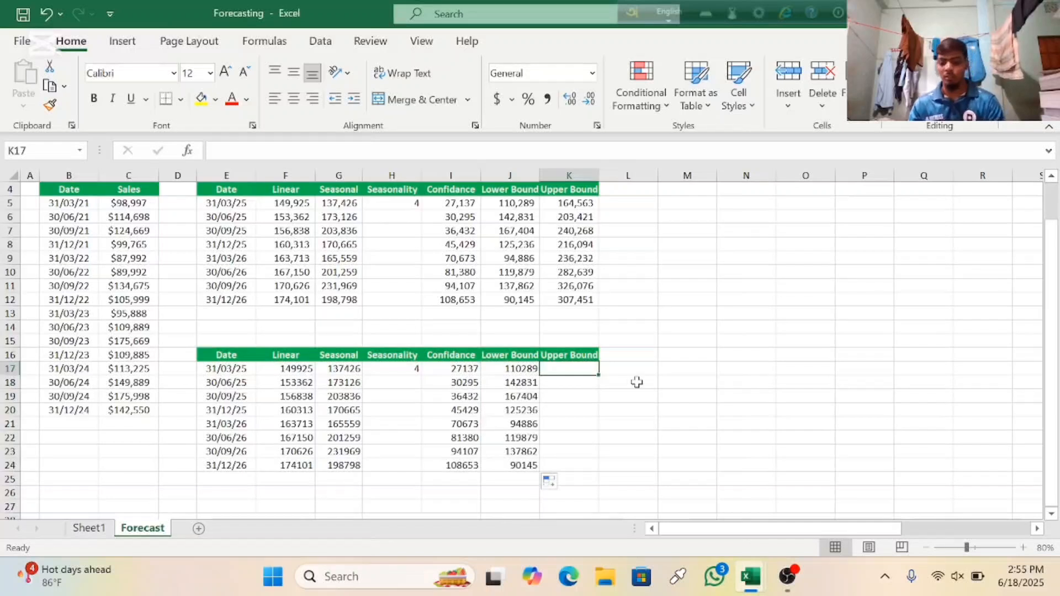
{"action": "type", "text": "="}
{"action": "left_click", "coordinate": [354, 368]}
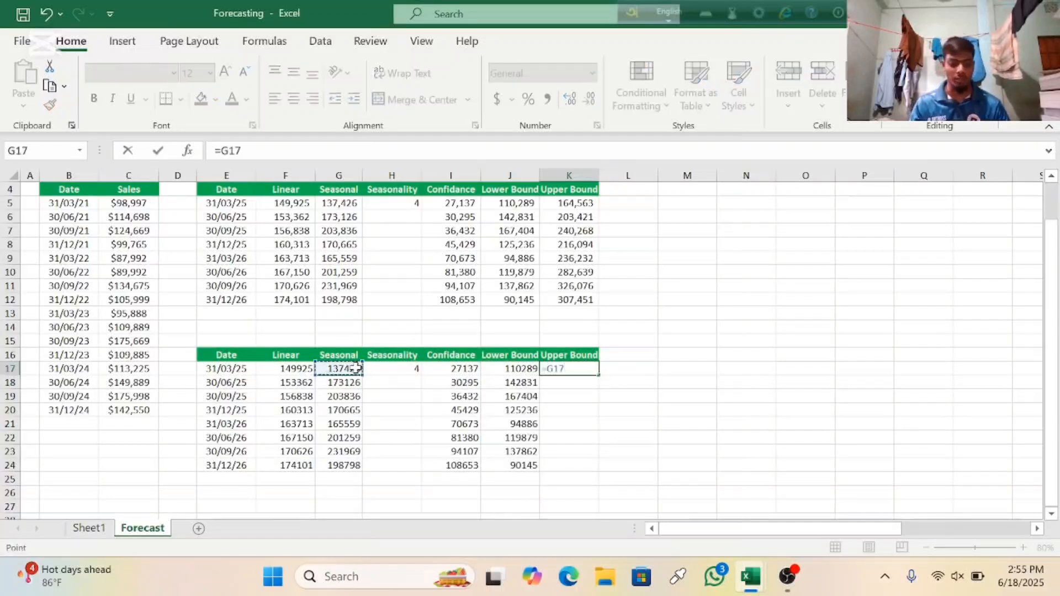
{"action": "type", "text": "+"}
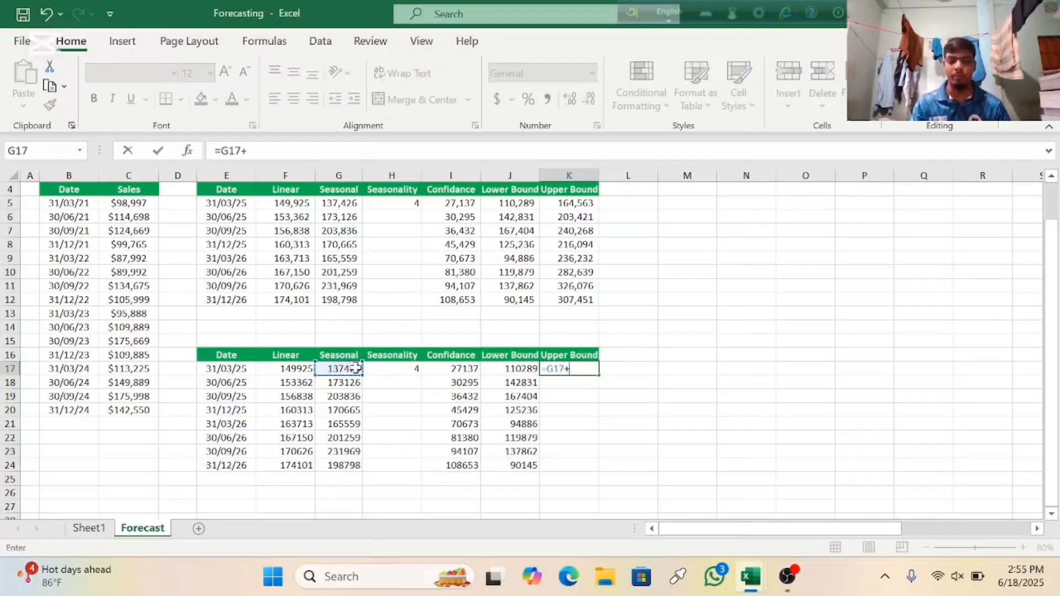
{"action": "left_click", "coordinate": [465, 370]}
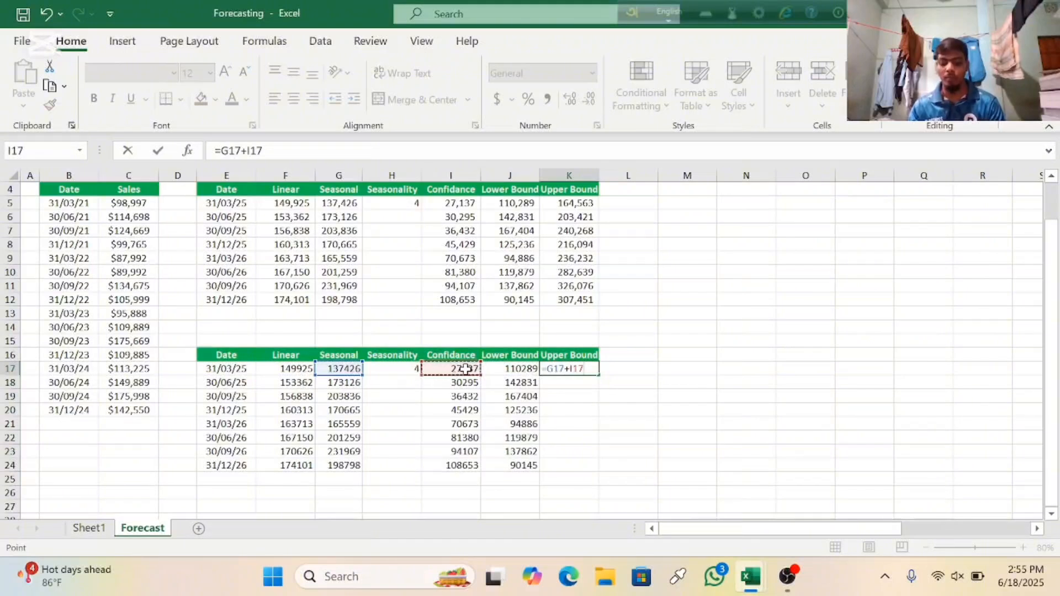
{"action": "key", "text": "Return"}
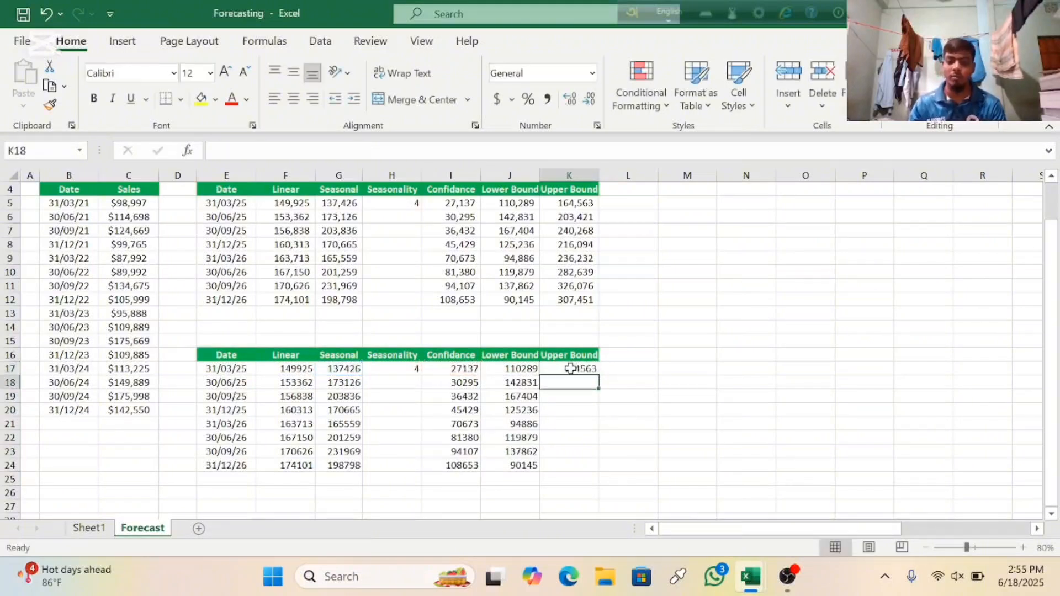
{"action": "left_click", "coordinate": [570, 369]}
{"action": "left_click_drag", "start_coordinate": [599, 375], "coordinate": [602, 467]}
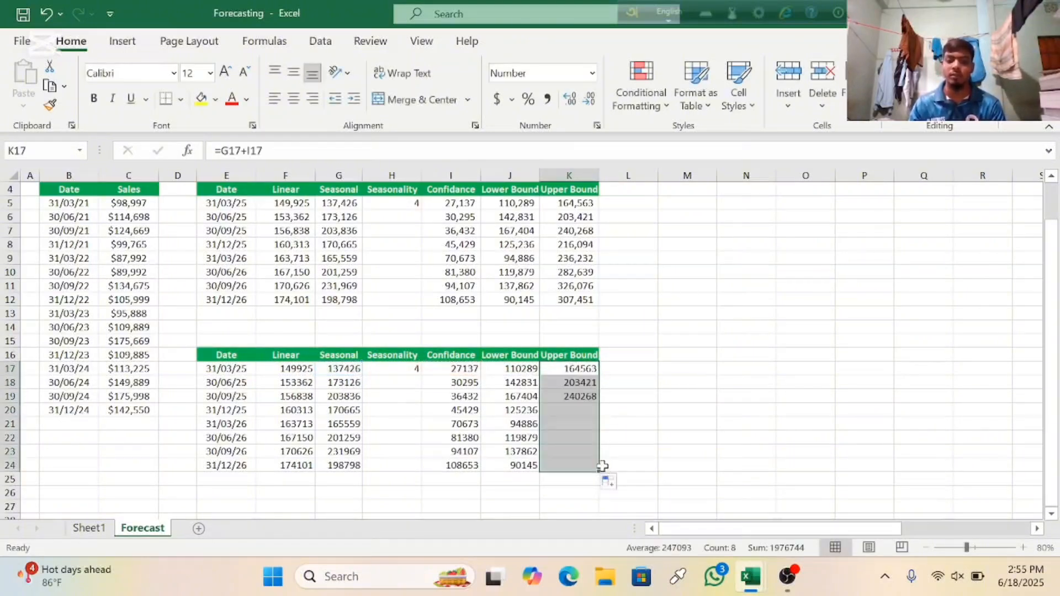
{"action": "left_click", "coordinate": [591, 503]}
{"action": "scroll", "coordinate": [230, 338], "scroll_direction": "down", "scroll_amount": 1}
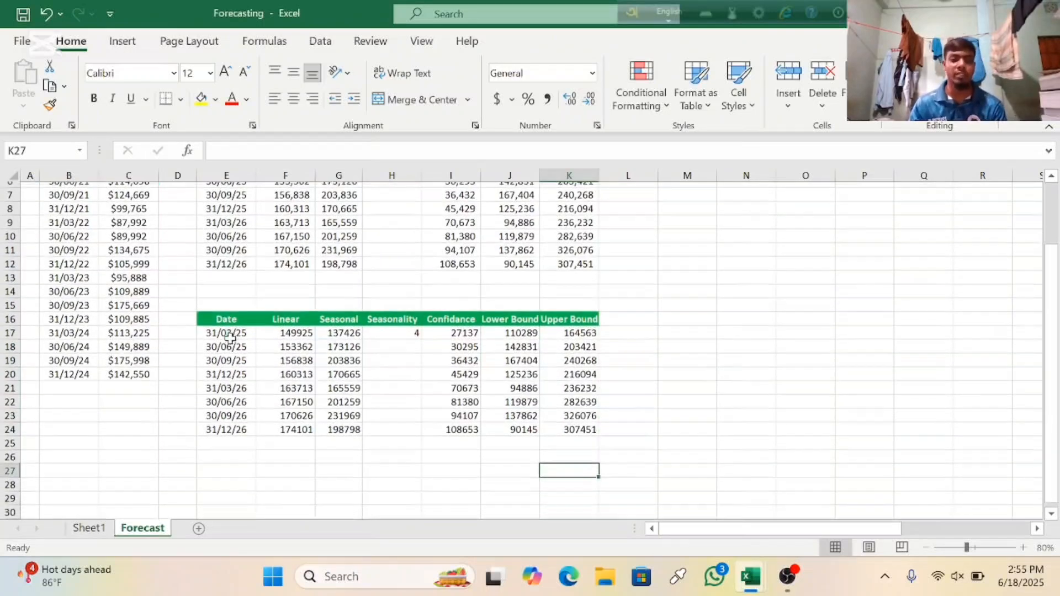
{"action": "scroll", "coordinate": [230, 338], "scroll_direction": "up", "scroll_amount": 2}
{"action": "scroll", "coordinate": [261, 335], "scroll_direction": "down", "scroll_amount": 1}
{"action": "scroll", "coordinate": [261, 334], "scroll_direction": "up", "scroll_amount": 1}
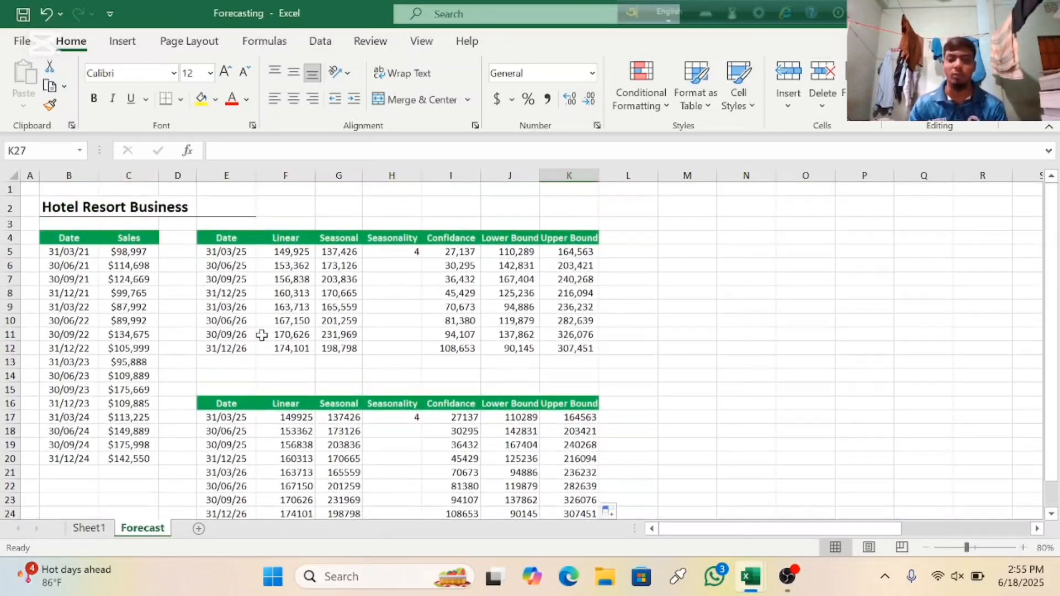